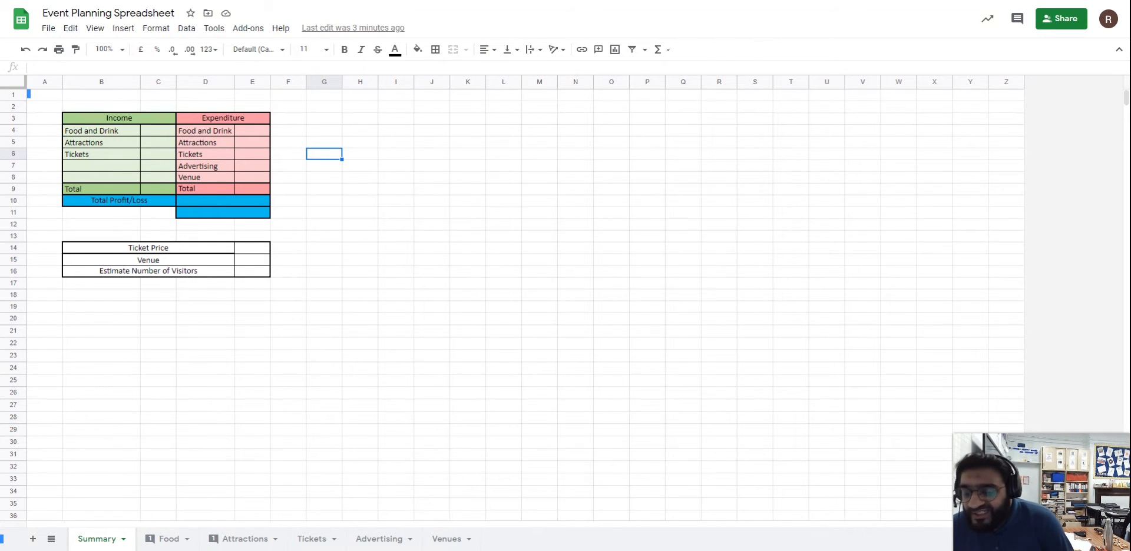
Step: Insert a new column immediately before the Quantity Needed column on the Food sheet
click(175, 543)
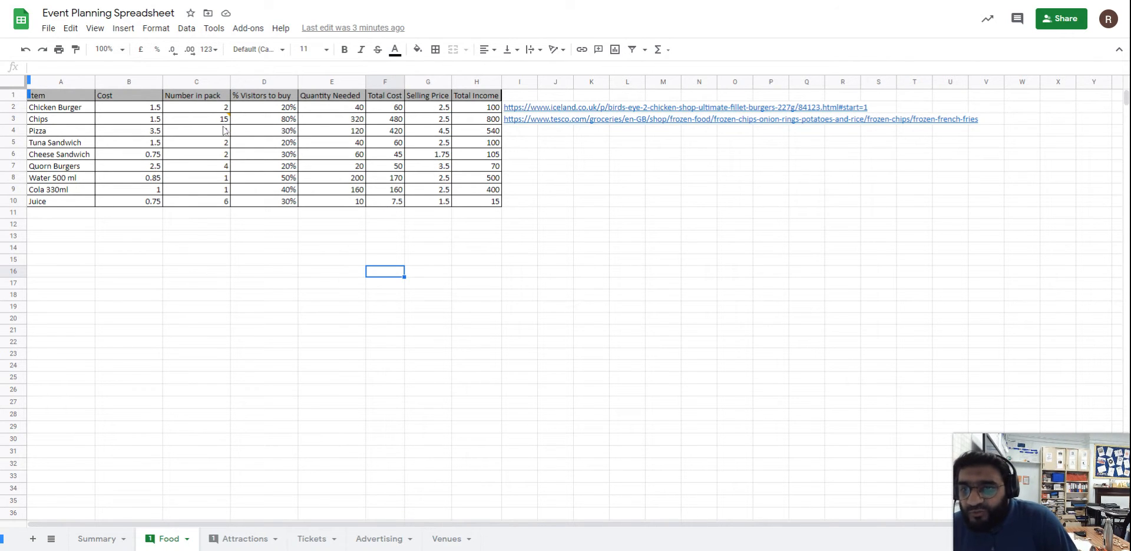
click(248, 202)
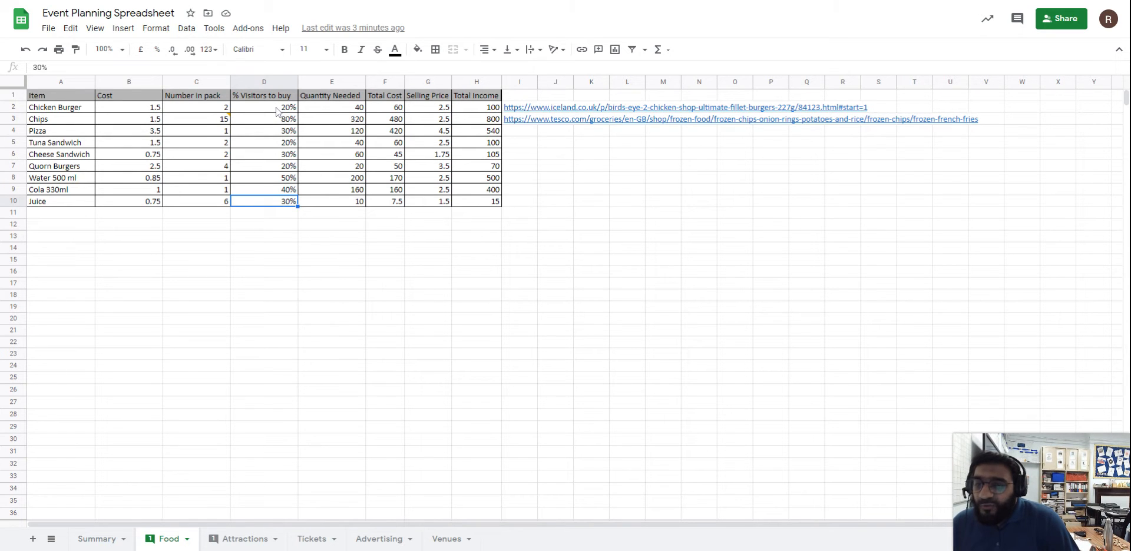
click(334, 83)
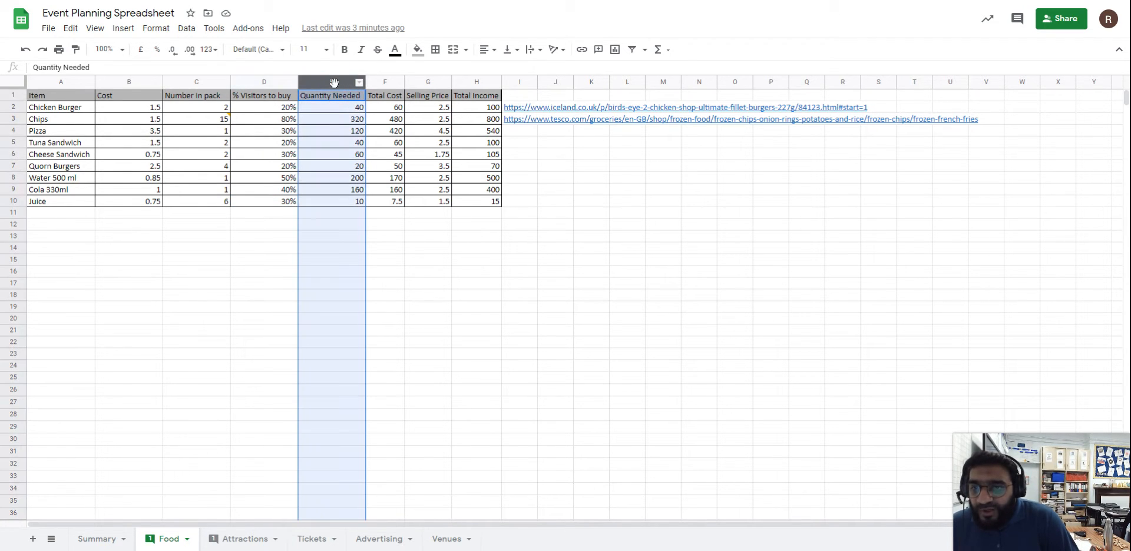
right_click(334, 83)
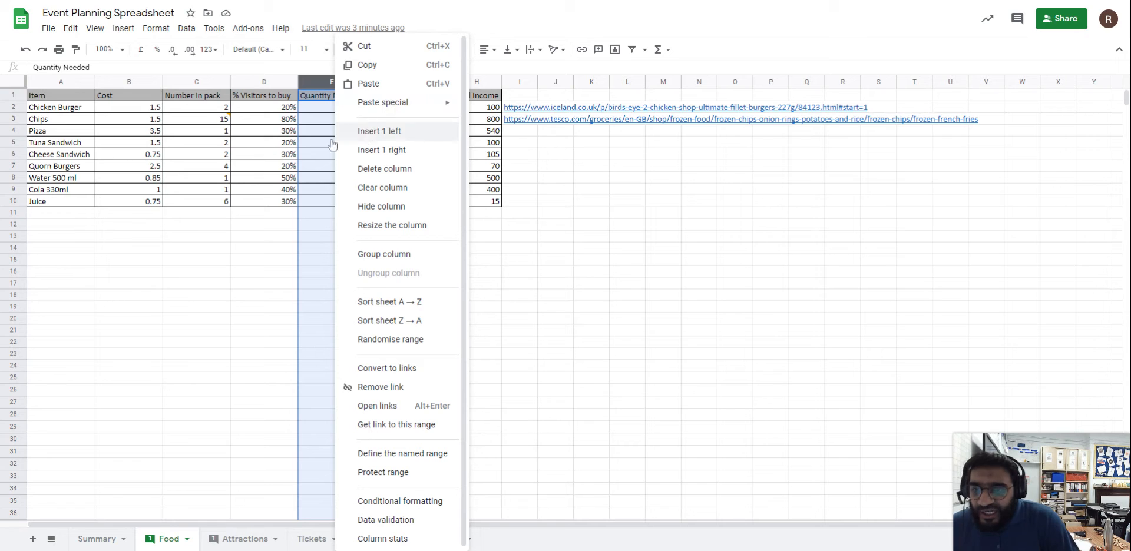
click(312, 114)
click(324, 85)
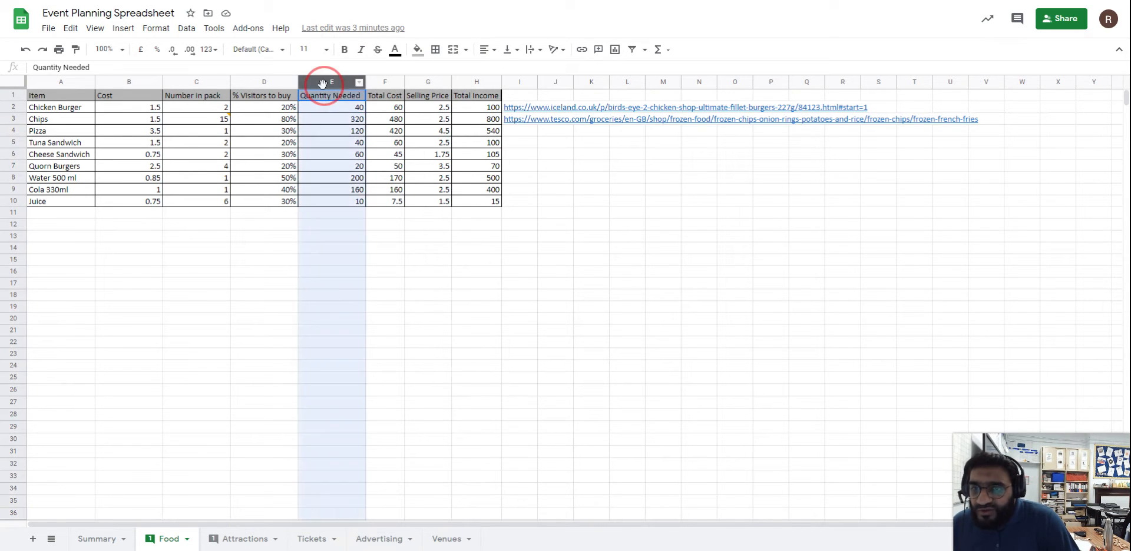
right_click(324, 85)
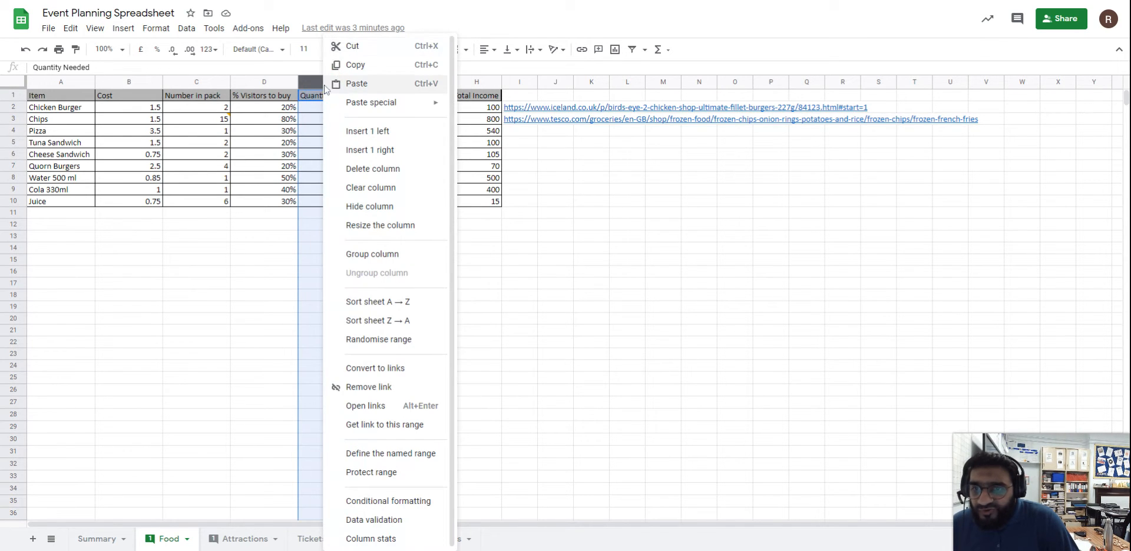
click(353, 132)
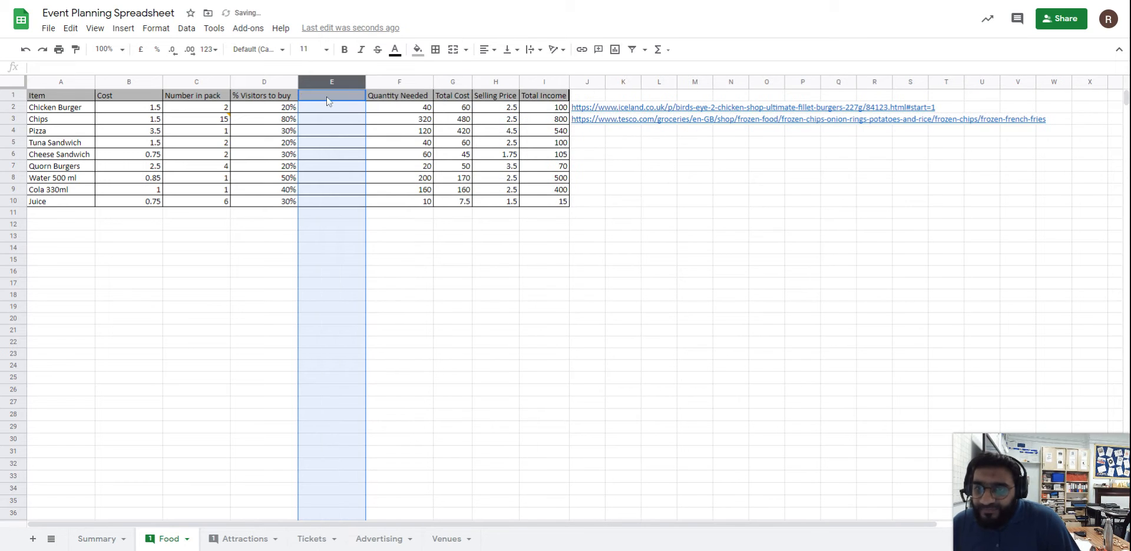
Step: Give the new column the heading "Number of sales"
click(328, 102)
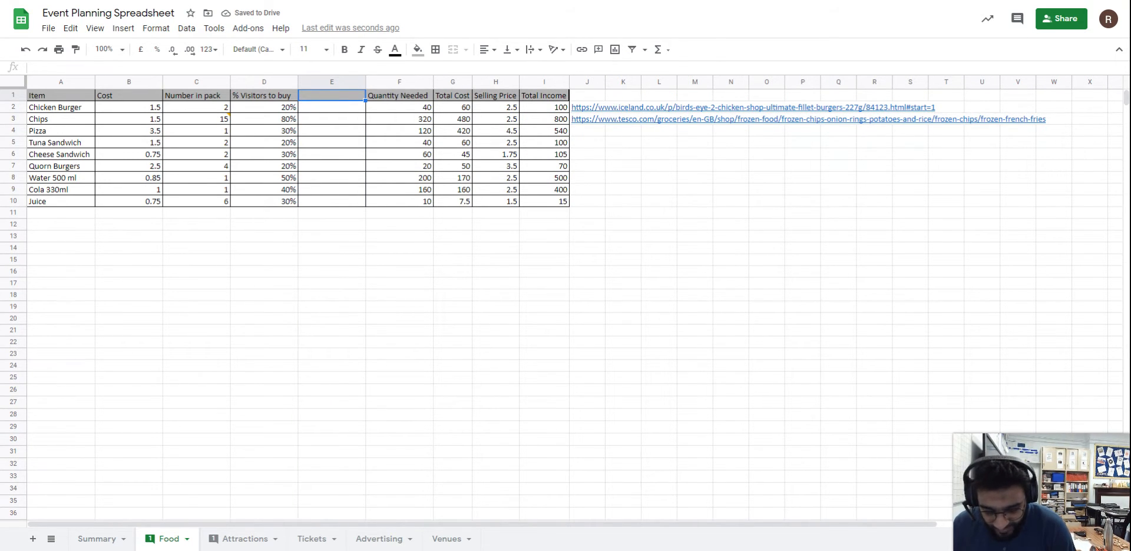
text(Number of sa)
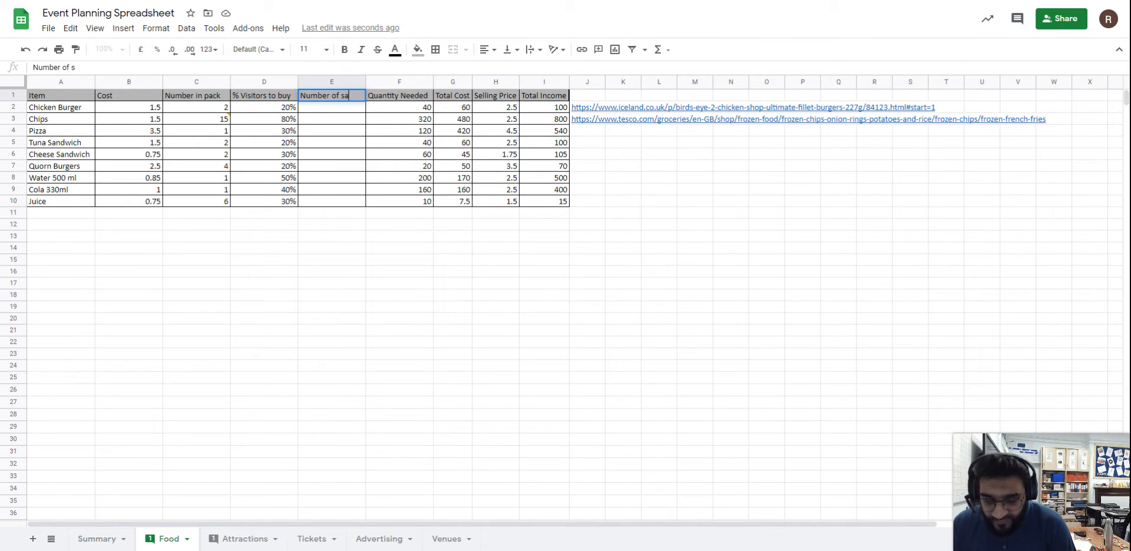
text(les)
key(Return)
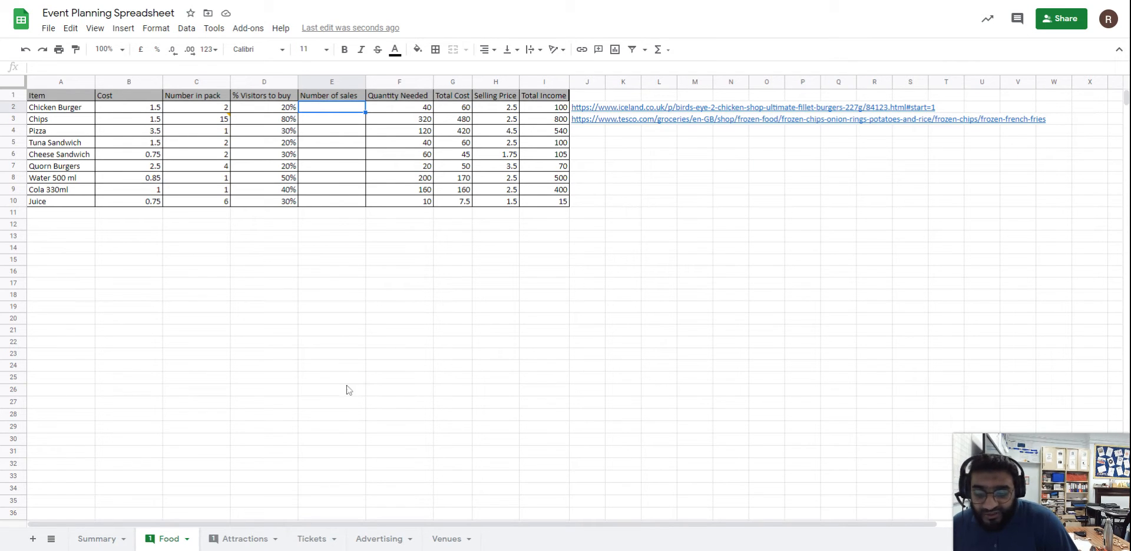
Step: Calculate the Chicken Burger's number of sales in E2 with the formula =Tickets!B2*D2
text(=)
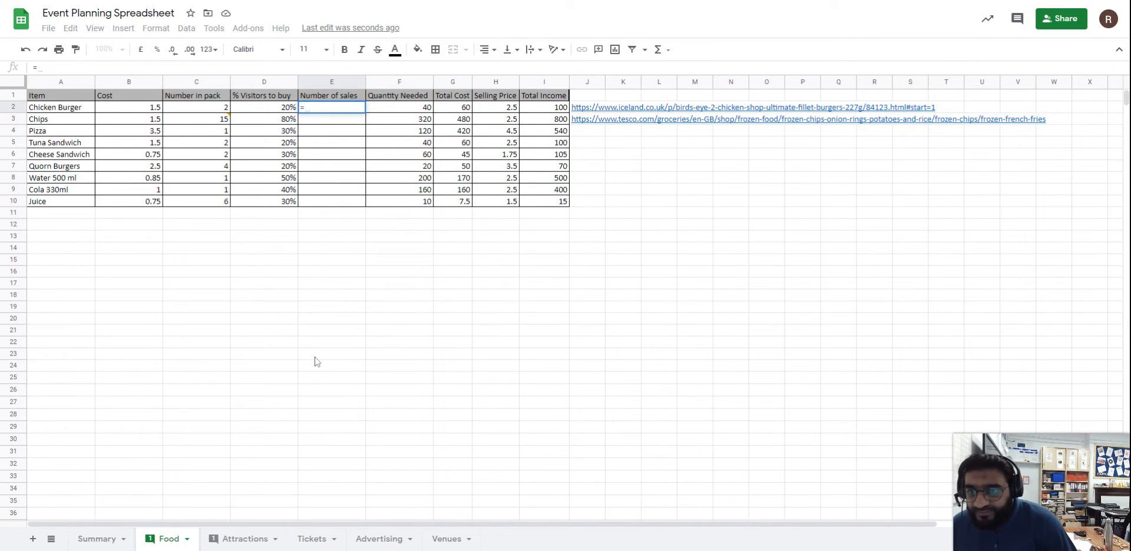
click(109, 539)
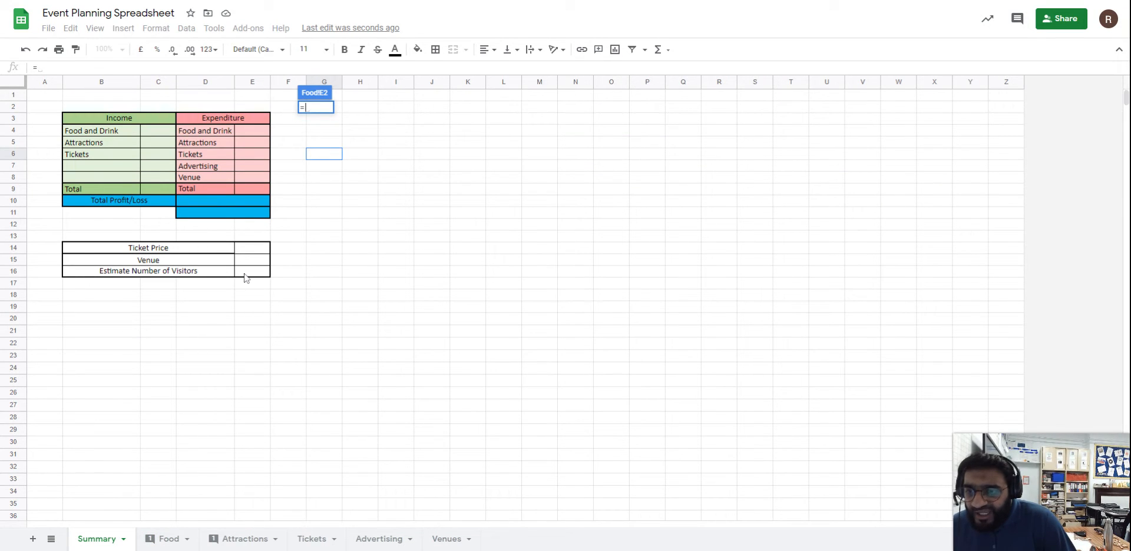
click(314, 541)
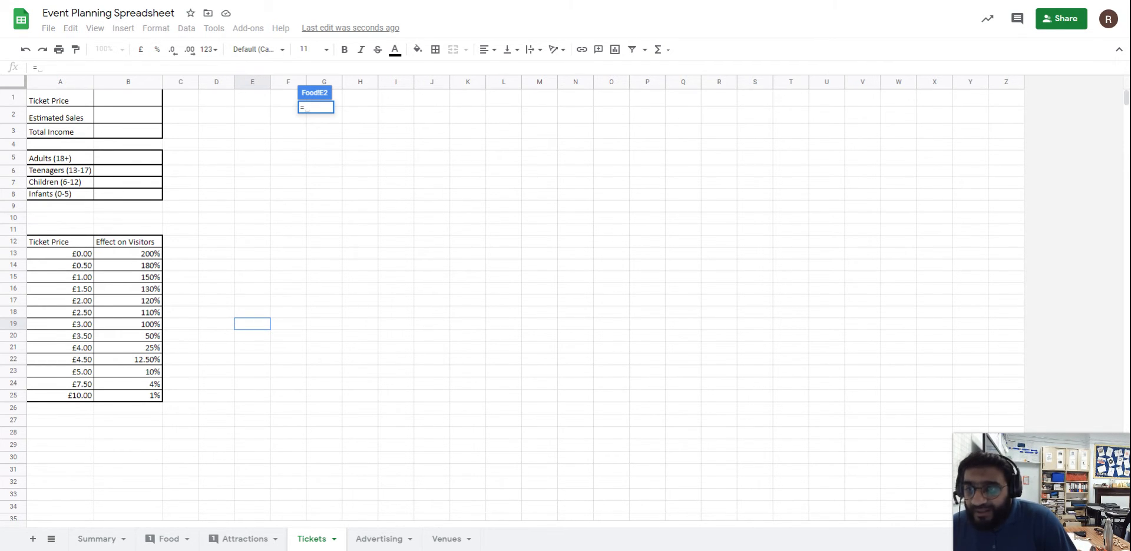
click(113, 118)
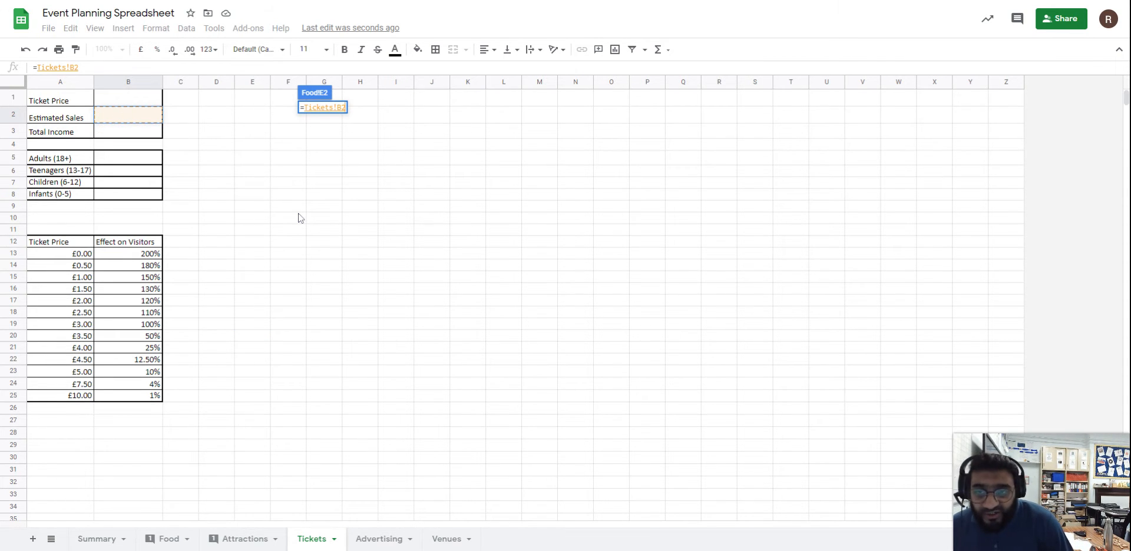
text(*)
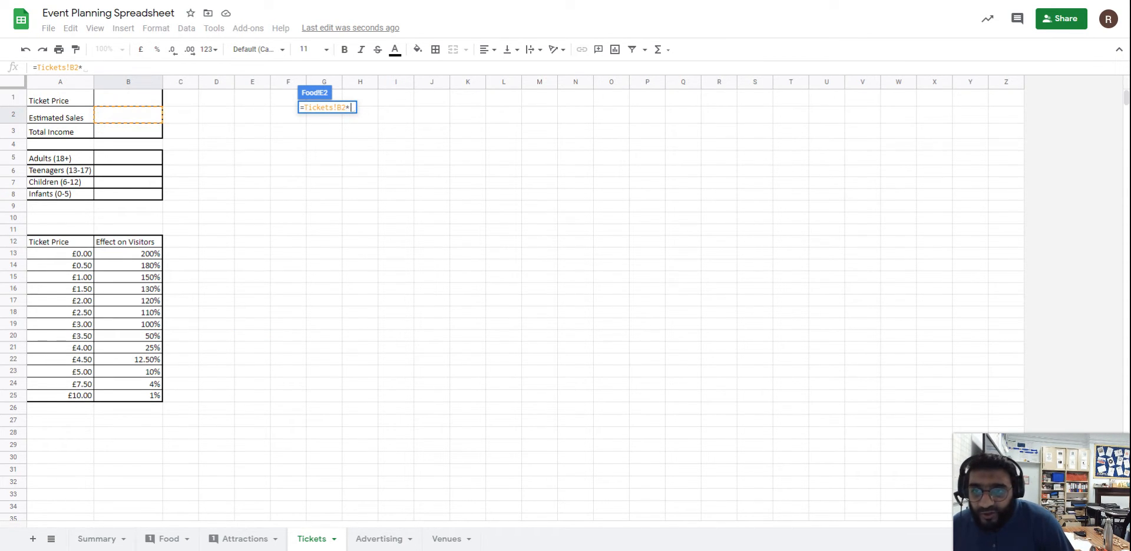
click(171, 543)
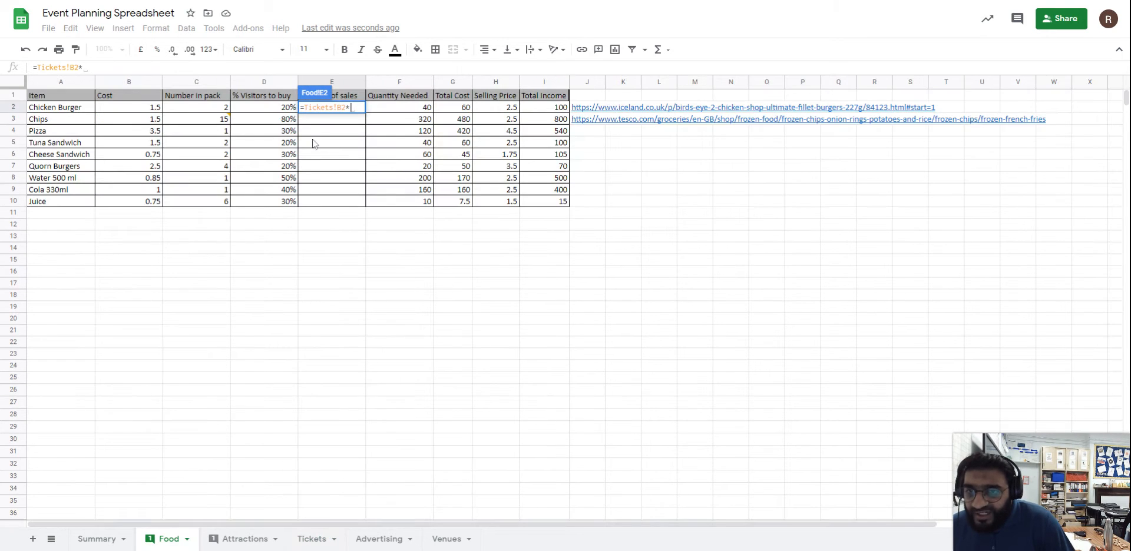
click(275, 111)
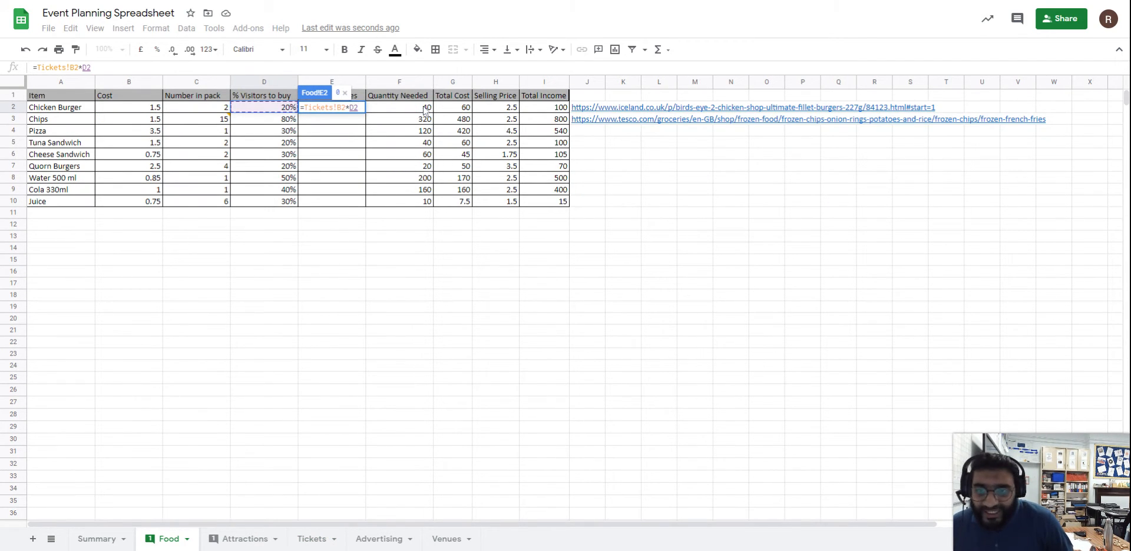
key(Return)
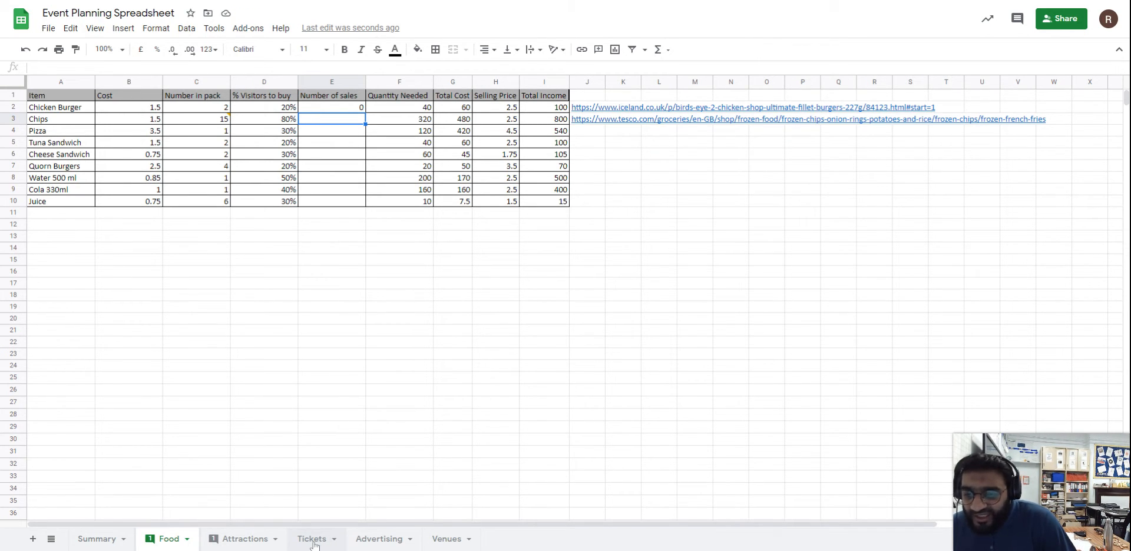
Step: Set Estimated Sales on the Tickets sheet to 1000 and return to the Food sheet
click(313, 541)
click(127, 115)
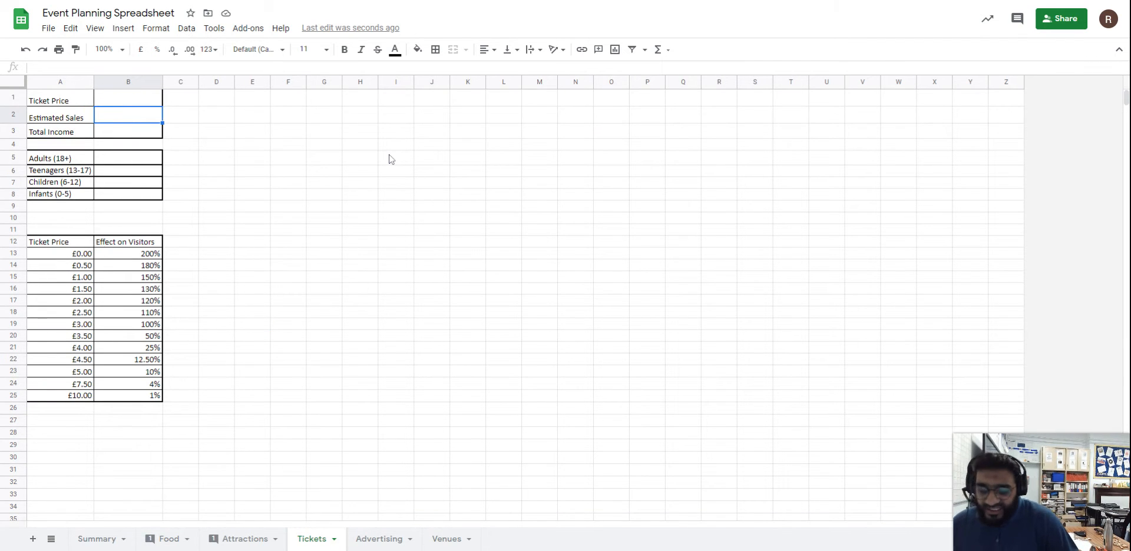
text(1000)
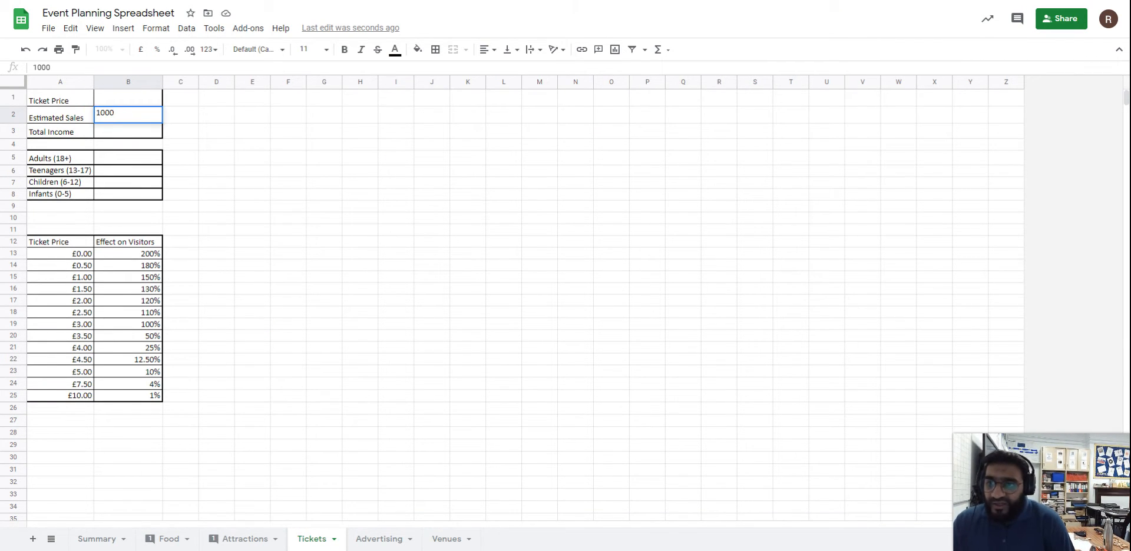
key(Return)
click(169, 539)
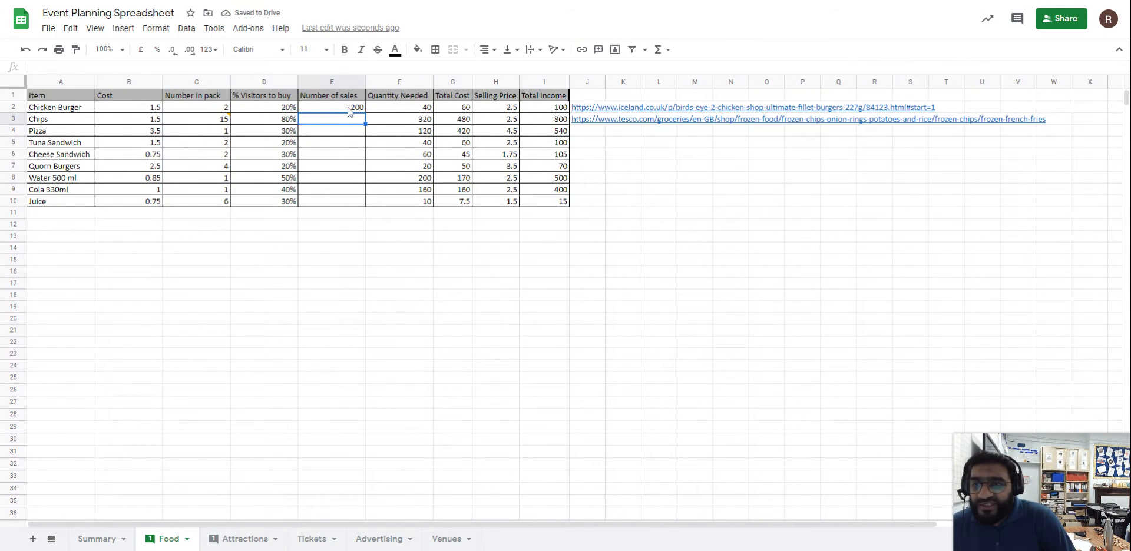
Step: Try to fill the relative-reference formula from E2 down the Number of sales column to the Juice row
click(349, 109)
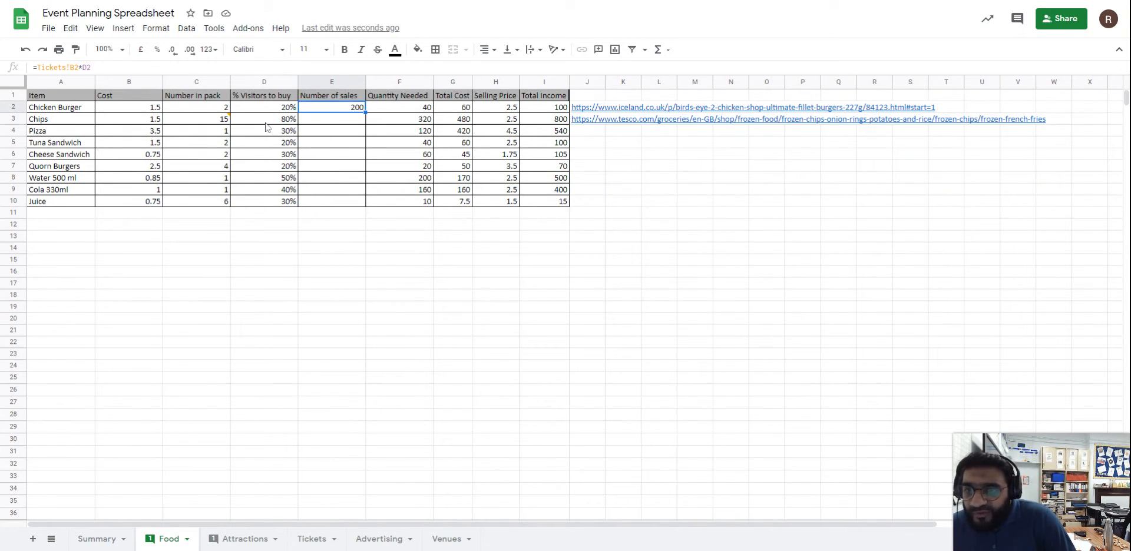
click(317, 120)
click(320, 133)
click(320, 145)
click(319, 156)
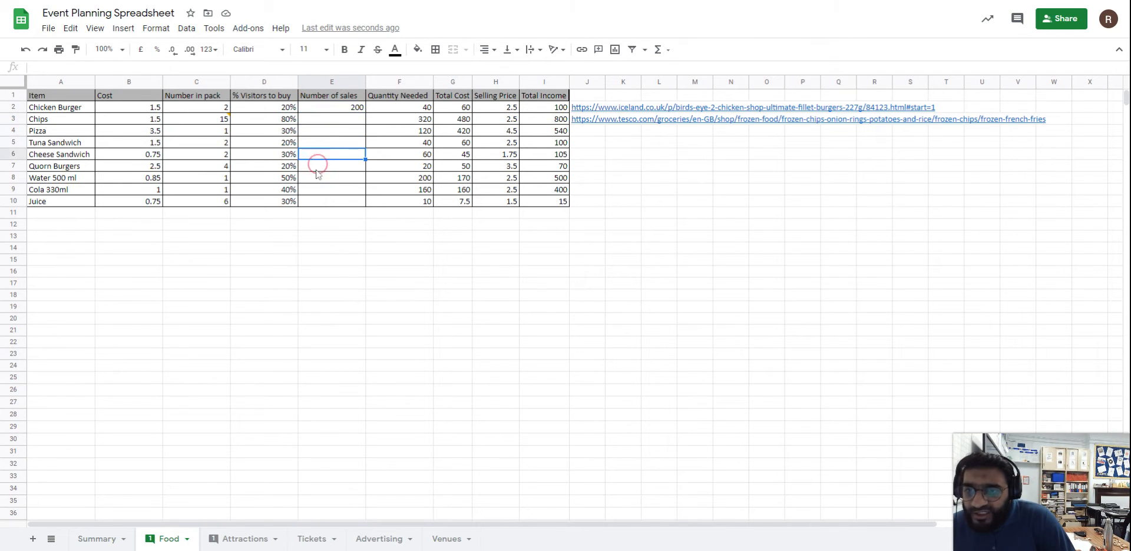
click(315, 175)
click(321, 201)
click(327, 109)
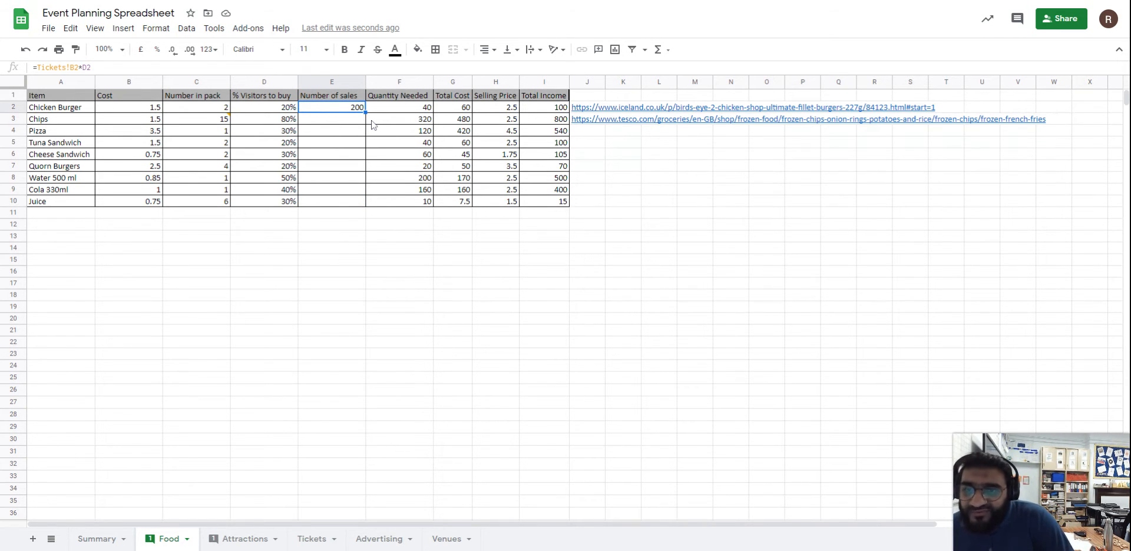
drag(366, 113, 361, 202)
click(389, 253)
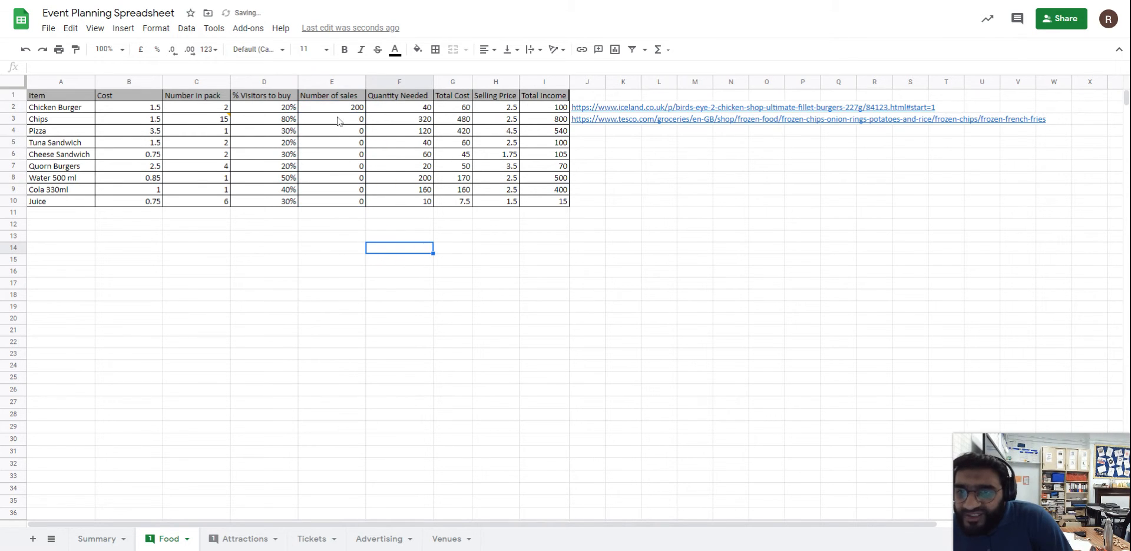
Step: Examine the cell references in the copied Number of sales formulas, comparing them with the one in E2
click(337, 111)
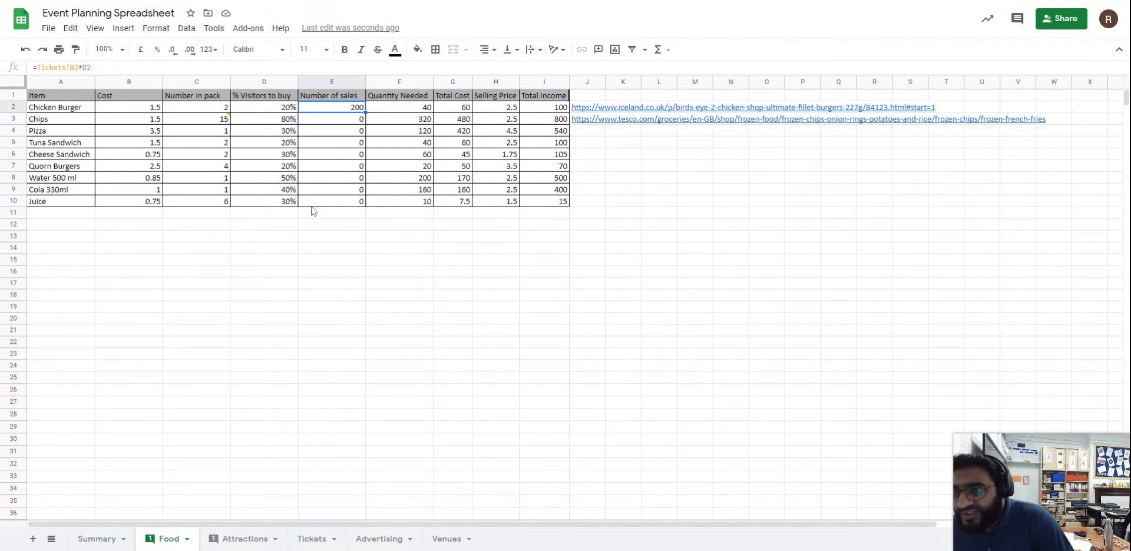
click(331, 122)
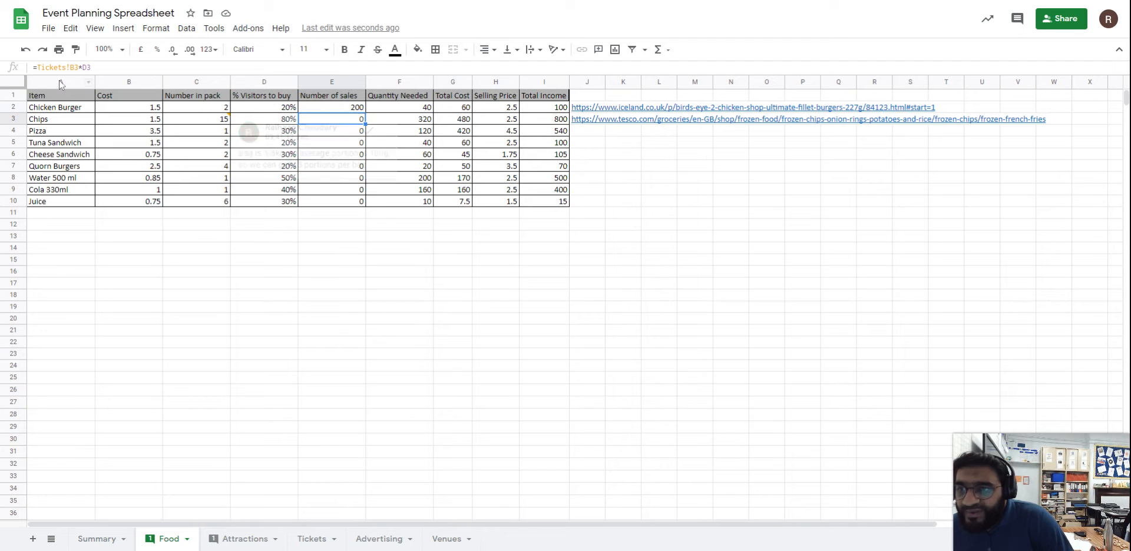
click(314, 136)
click(318, 143)
click(318, 166)
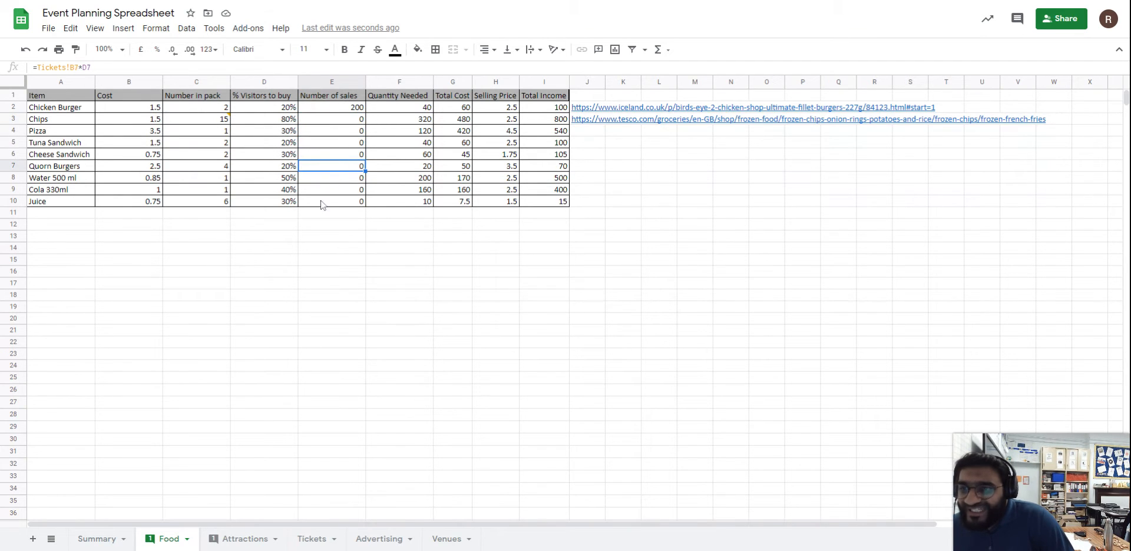
click(318, 178)
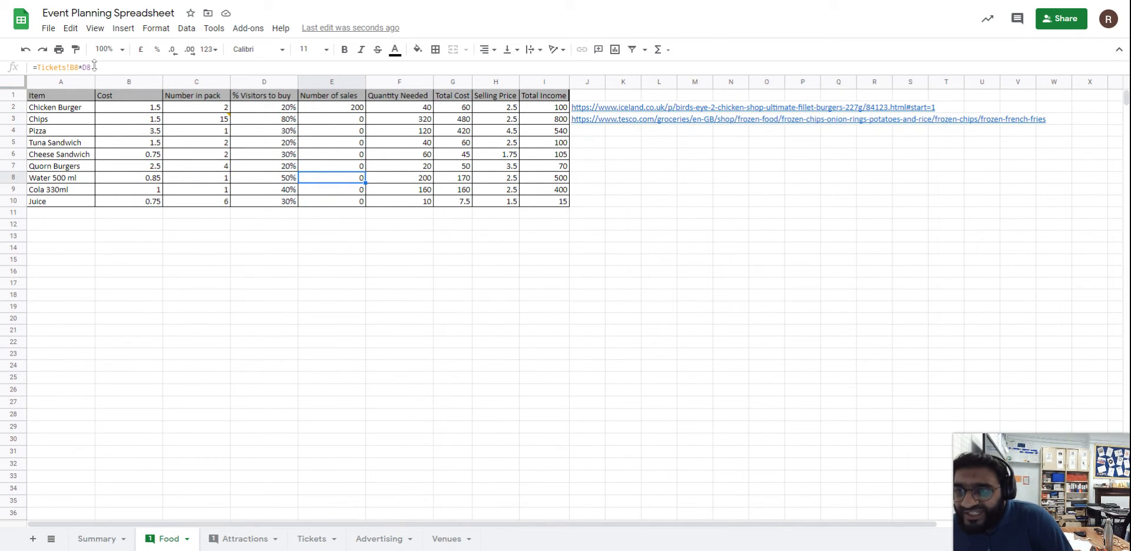
Step: Lock the row of the Estimated Sales reference in E2, making the formula =Tickets!B$2*D2
click(328, 108)
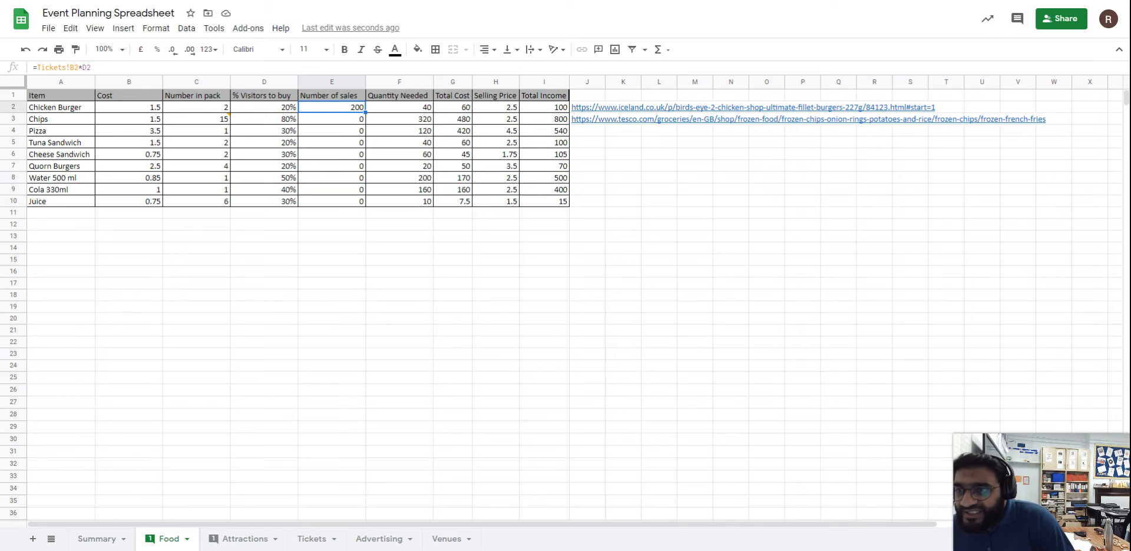
key(Return)
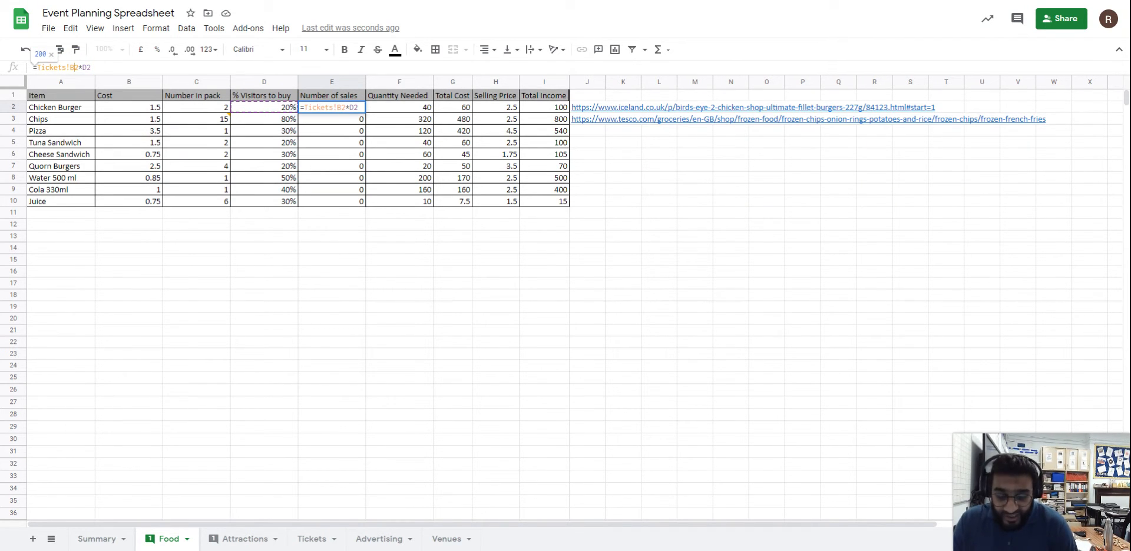
text($)
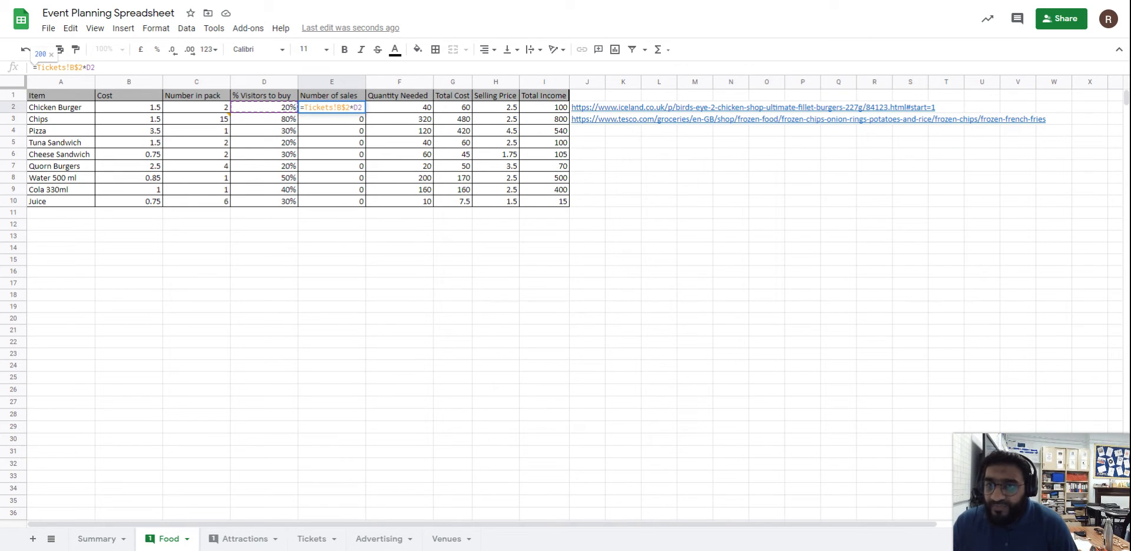
key(Return)
Step: Copy the corrected E2 formula down through the Juice row and check the references in the copied cells
click(332, 109)
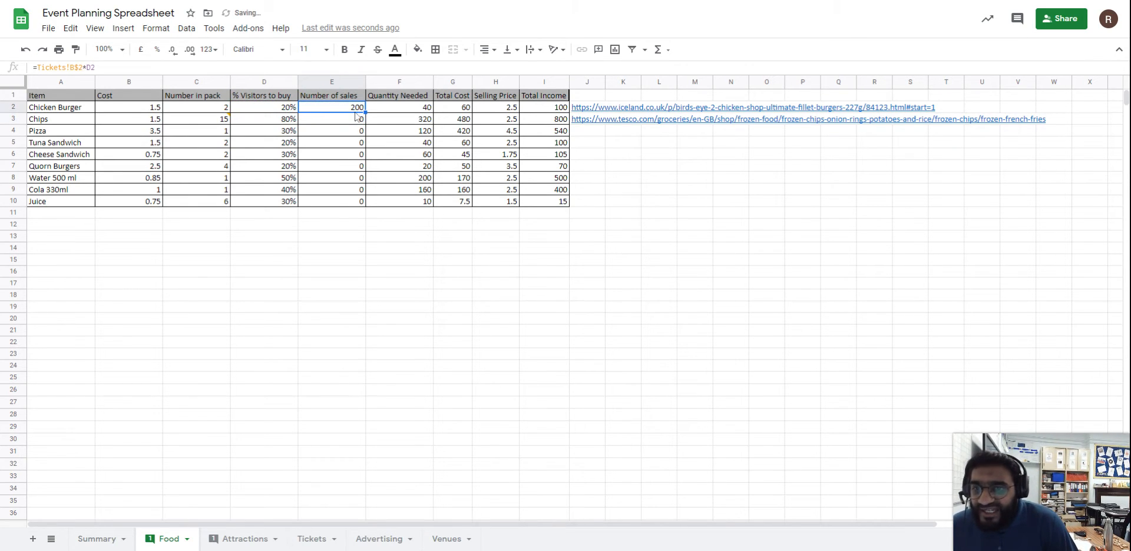
drag(365, 115, 368, 220)
click(340, 143)
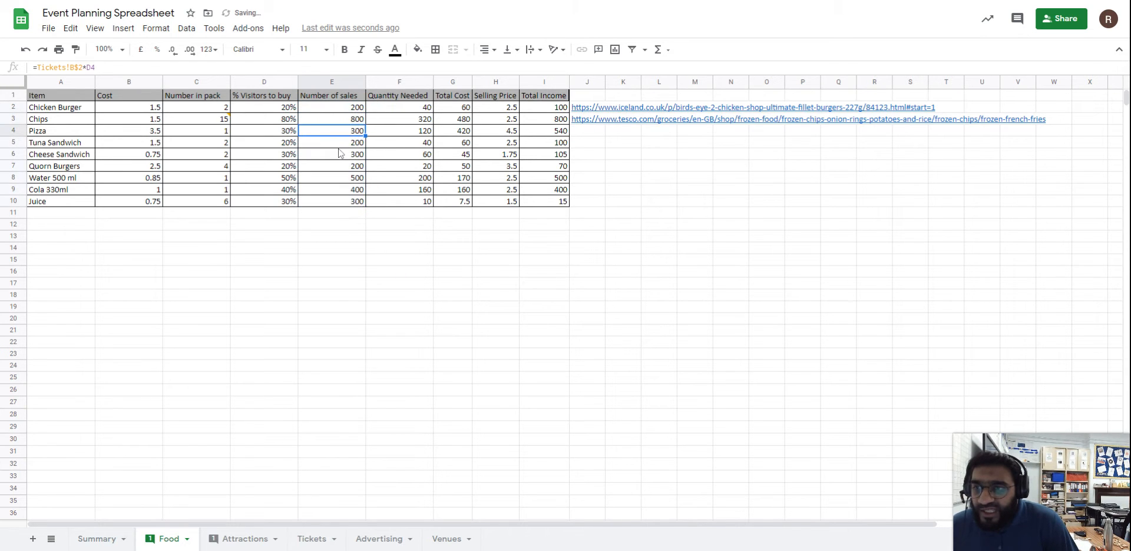
click(335, 178)
click(331, 201)
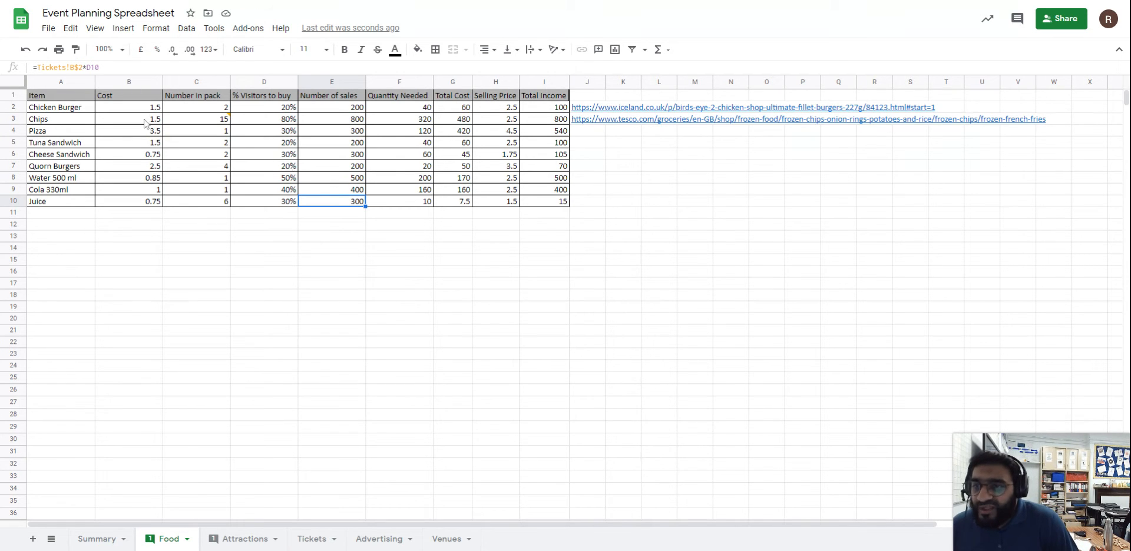
Step: Format the Cost and Selling Price values from Chicken Burger down to Juice as pounds currency
drag(142, 111, 163, 202)
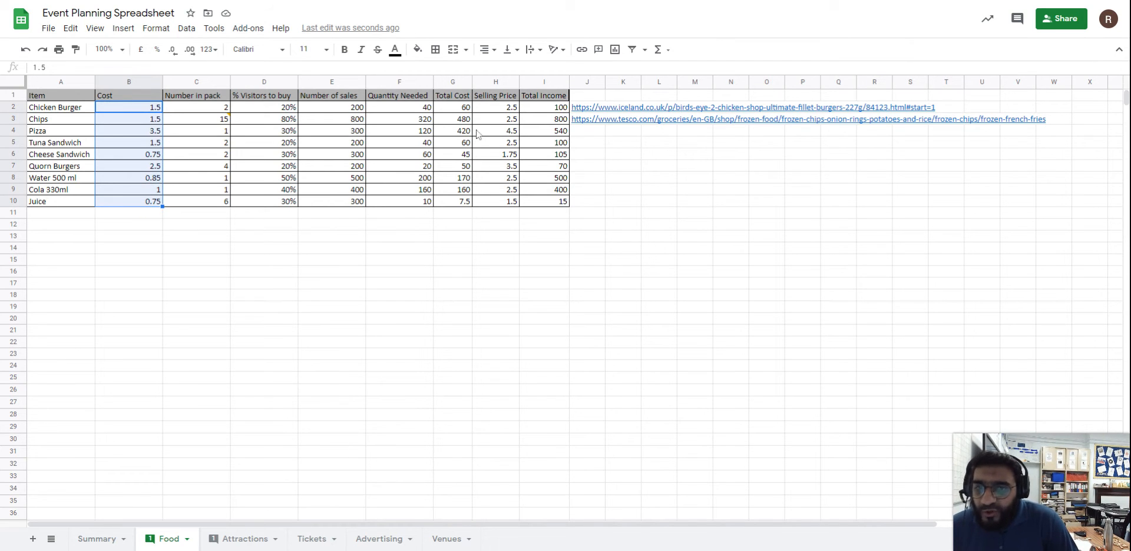
drag(496, 112, 497, 206)
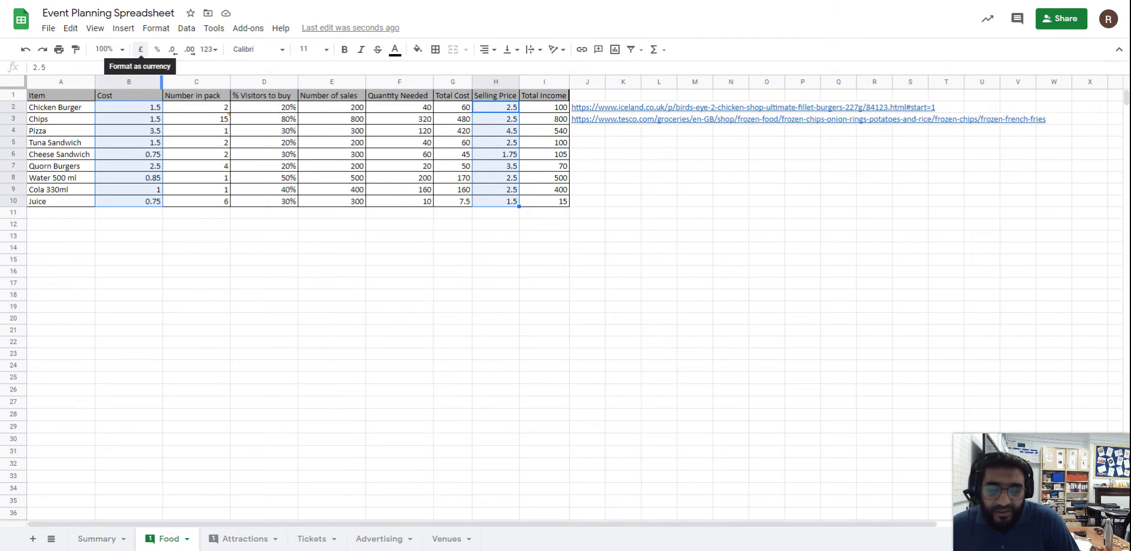
click(141, 49)
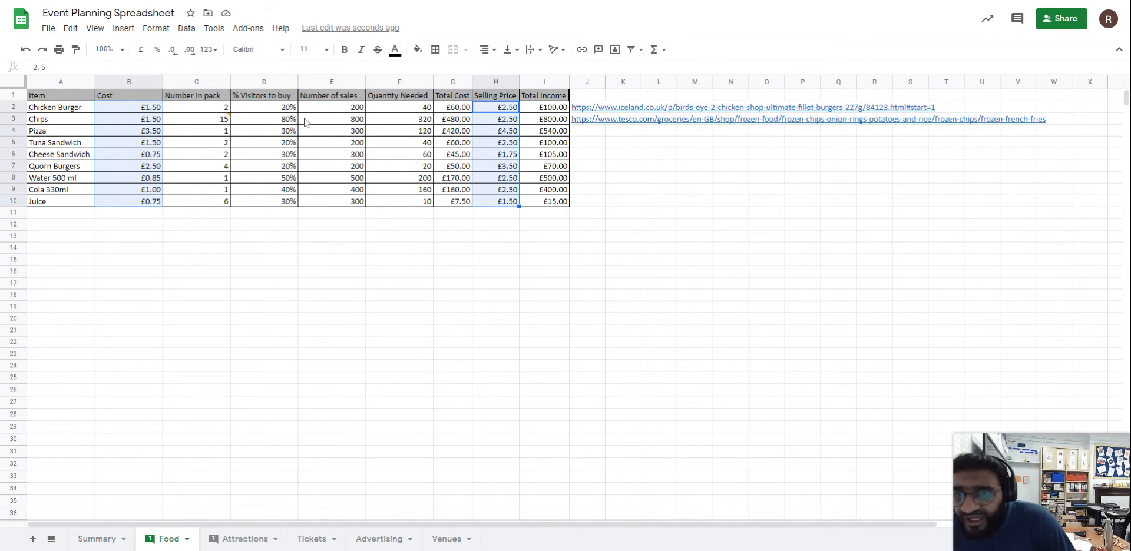
Step: Examine the Quantity Needed entries from Chicken Burger down to Juice and the Number of sales formula in E2
click(388, 110)
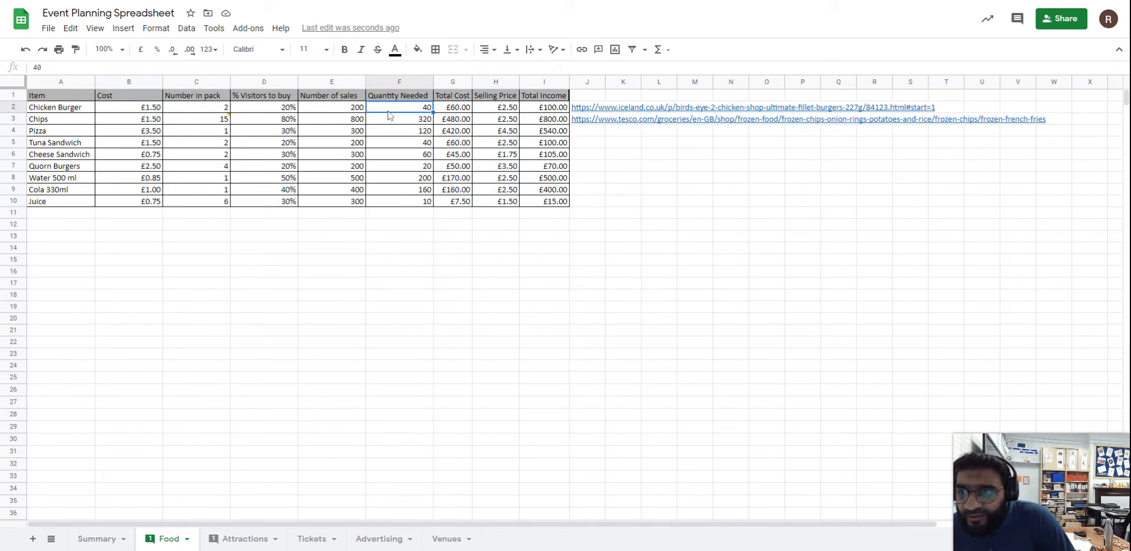
click(390, 129)
click(393, 152)
click(400, 191)
click(400, 109)
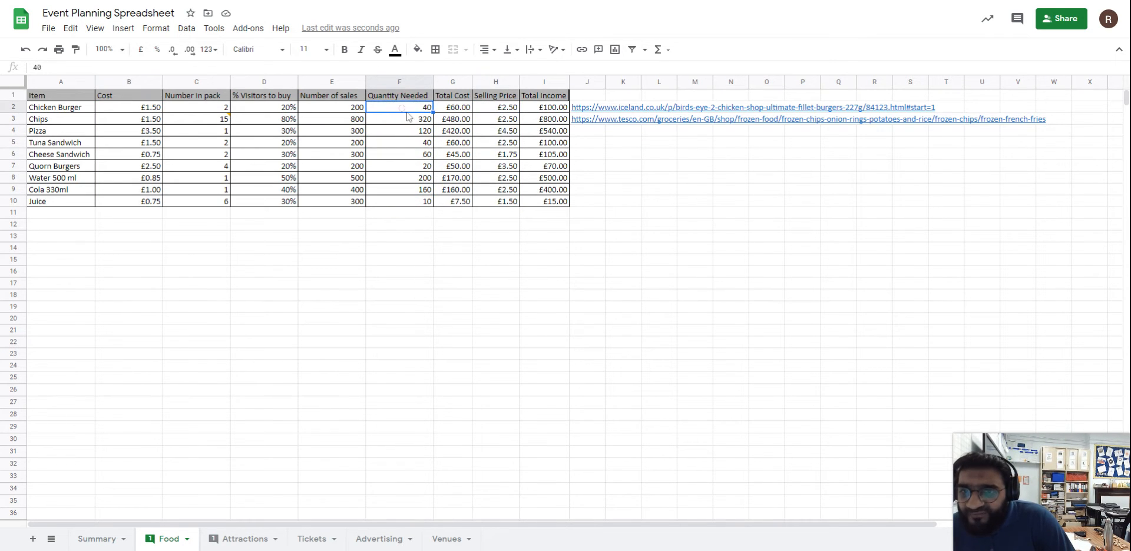
drag(415, 202, 404, 110)
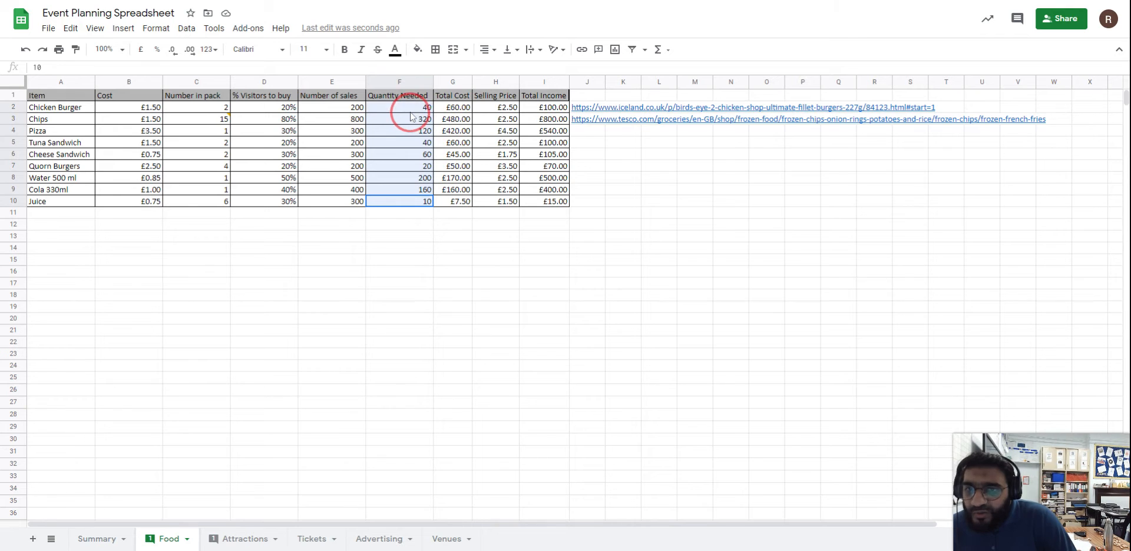
click(344, 112)
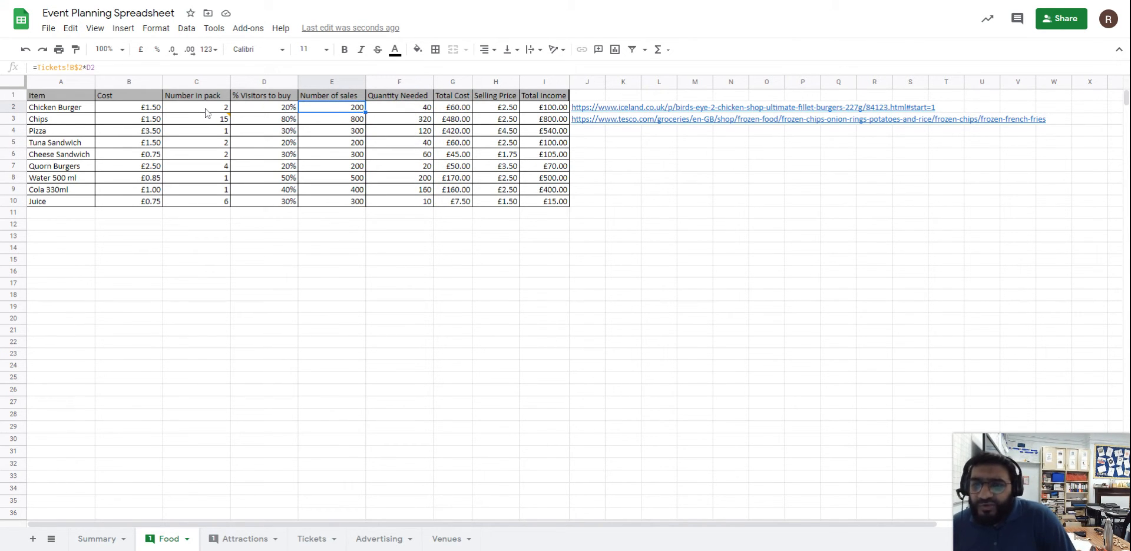
Step: Calculate the Chicken Burger's Quantity Needed in F2 by dividing sales by pack size with =E2/C2
click(416, 111)
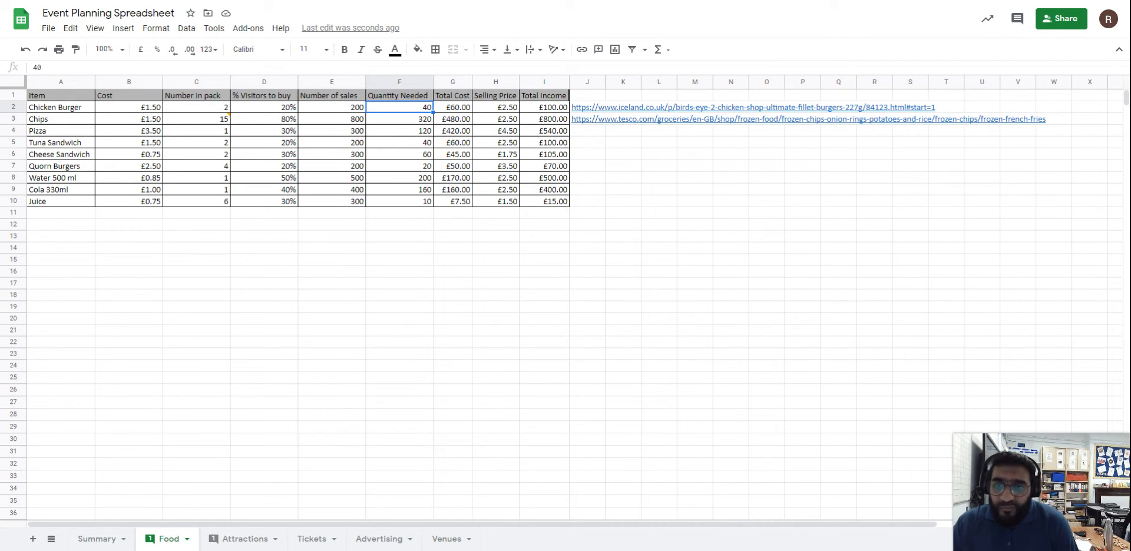
text(=)
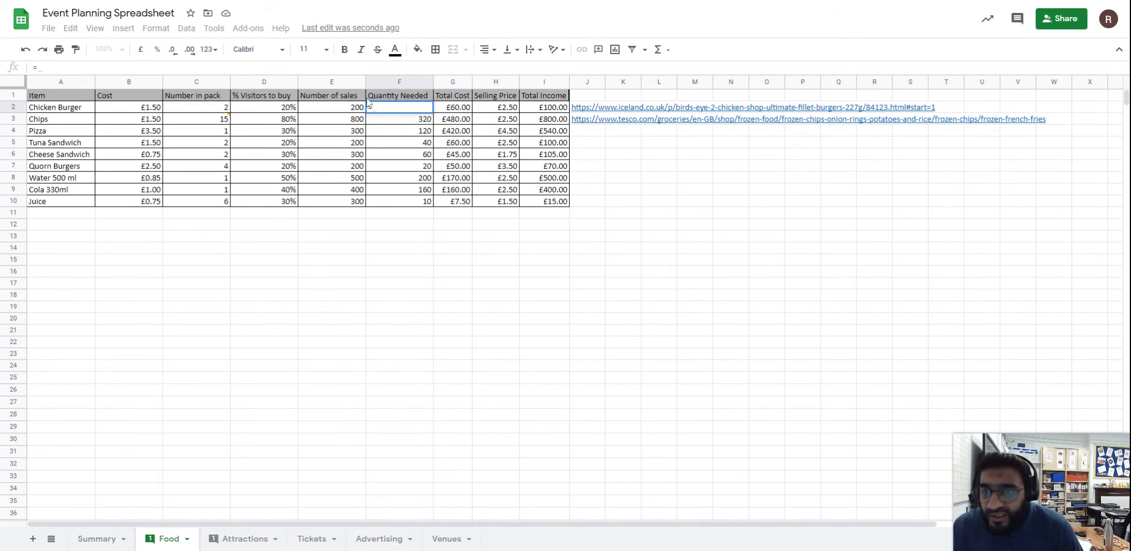
click(347, 108)
text(/)
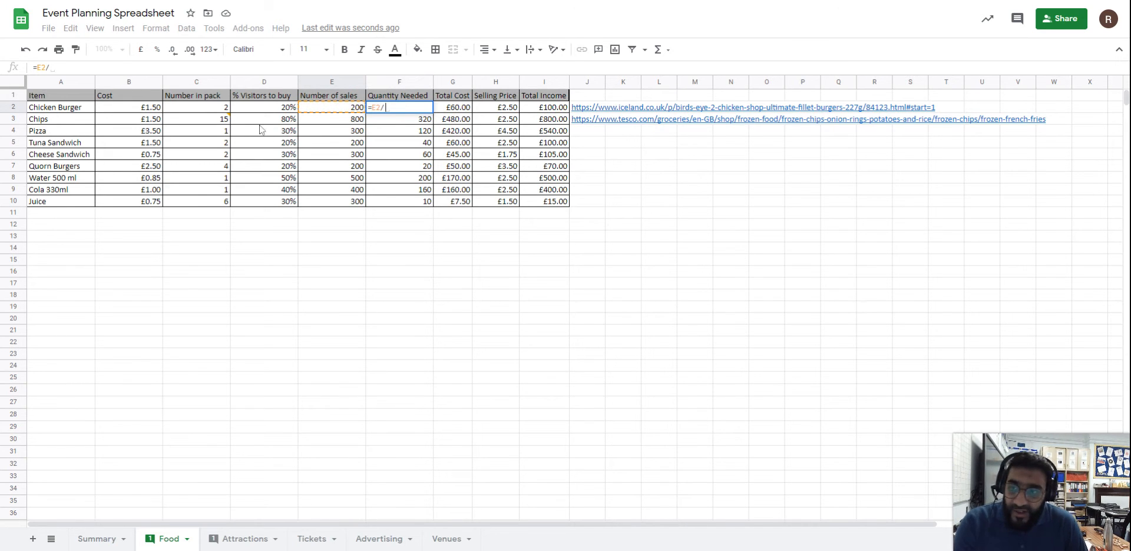
click(219, 108)
key(Return)
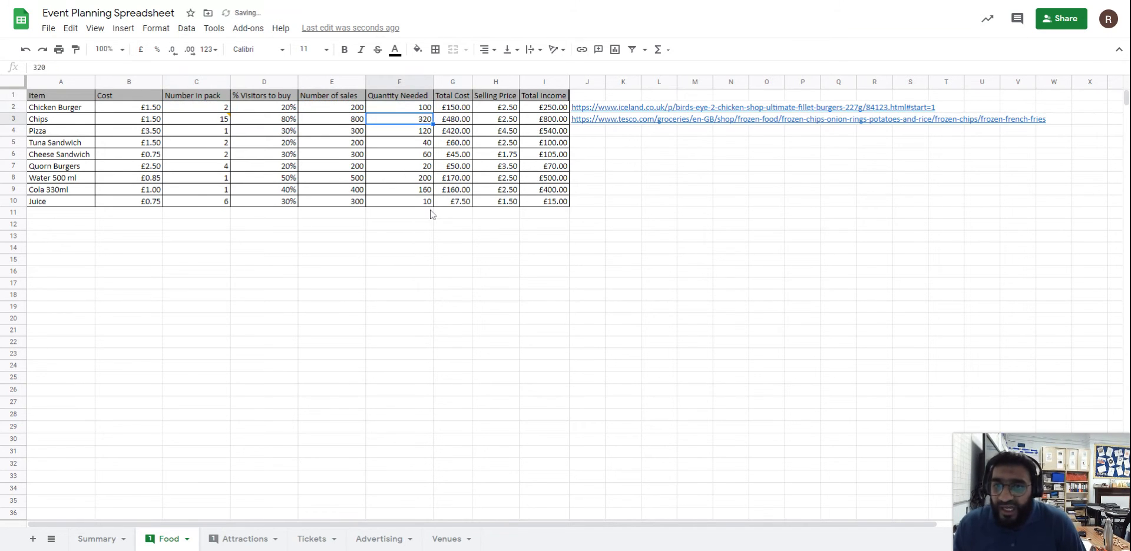
Step: Test the Quantity Needed formula by entering 199 as the Chicken Burger's Number of sales, and undo the entry
click(356, 108)
text(199)
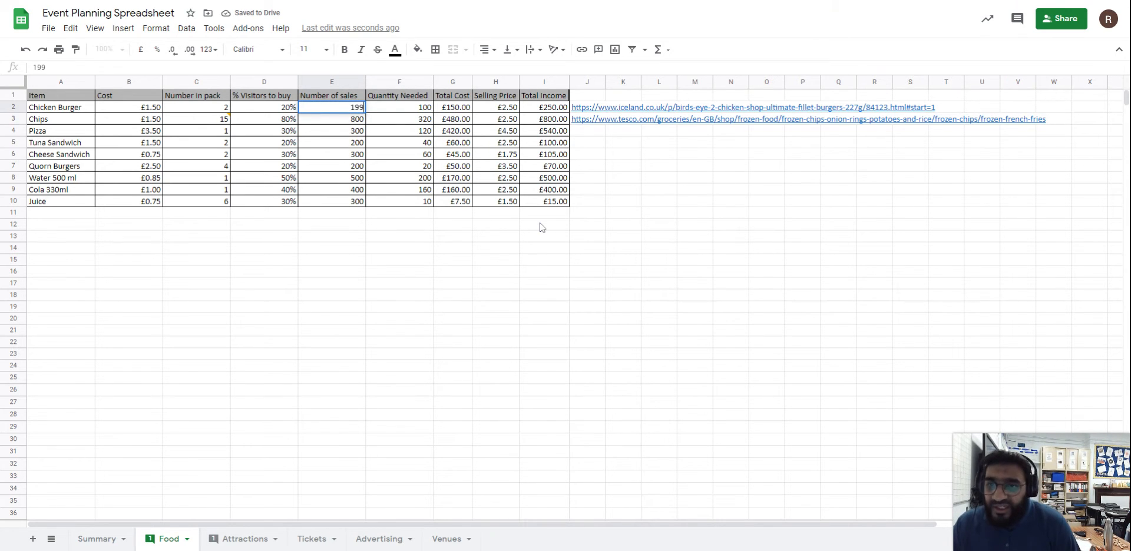
key(Return)
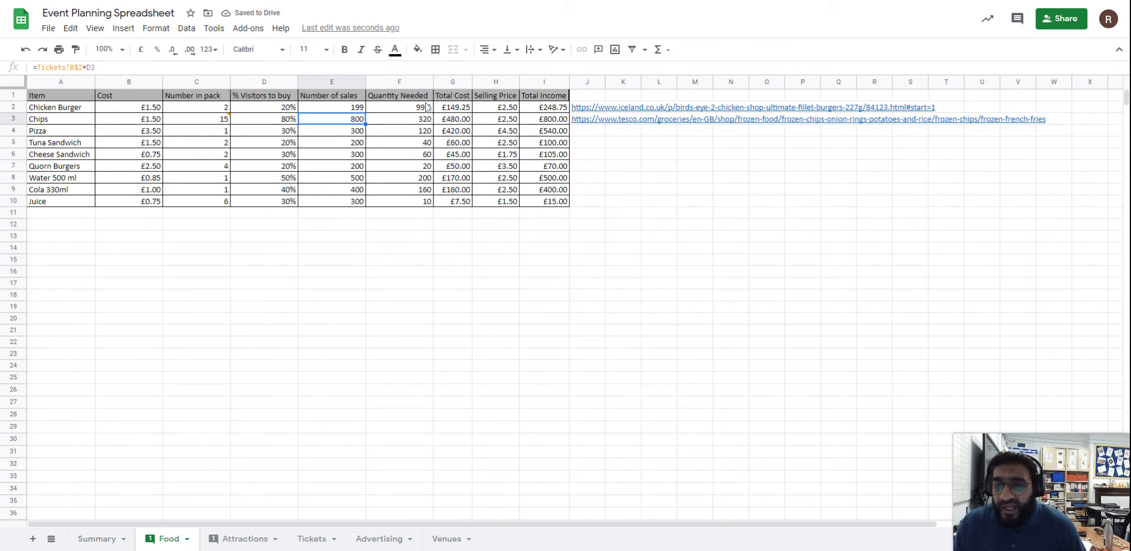
click(339, 110)
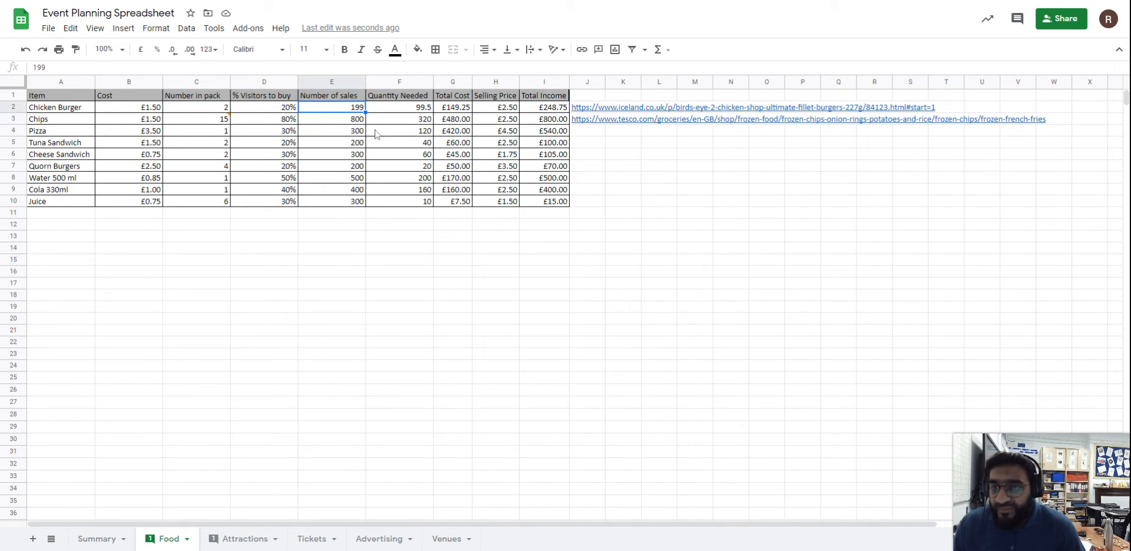
click(26, 52)
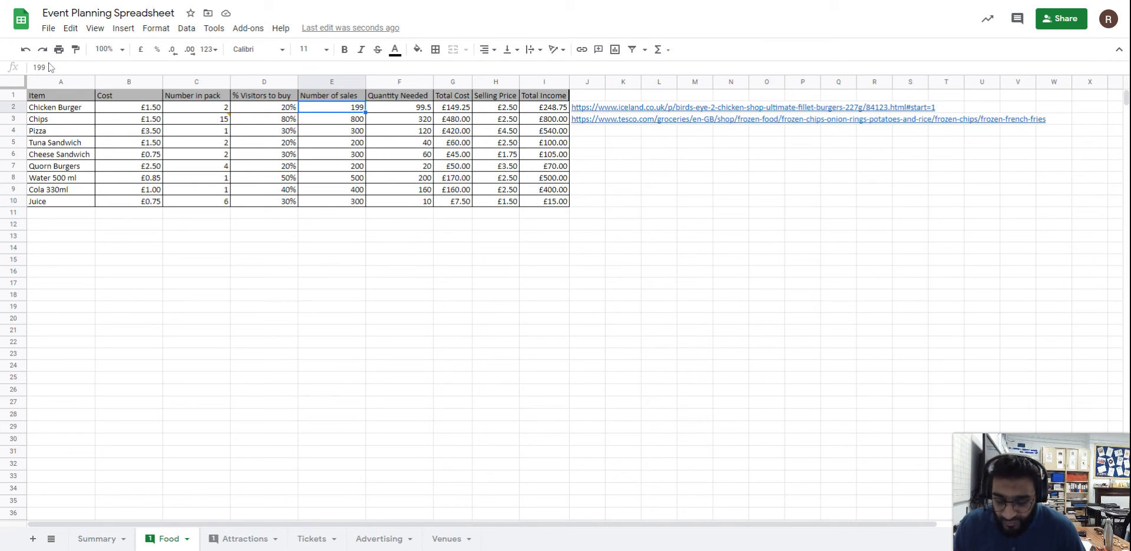
Step: Round the Chicken Burger's Quantity Needed to zero decimal places by changing F2 to =round(E2/C2,0)
click(417, 108)
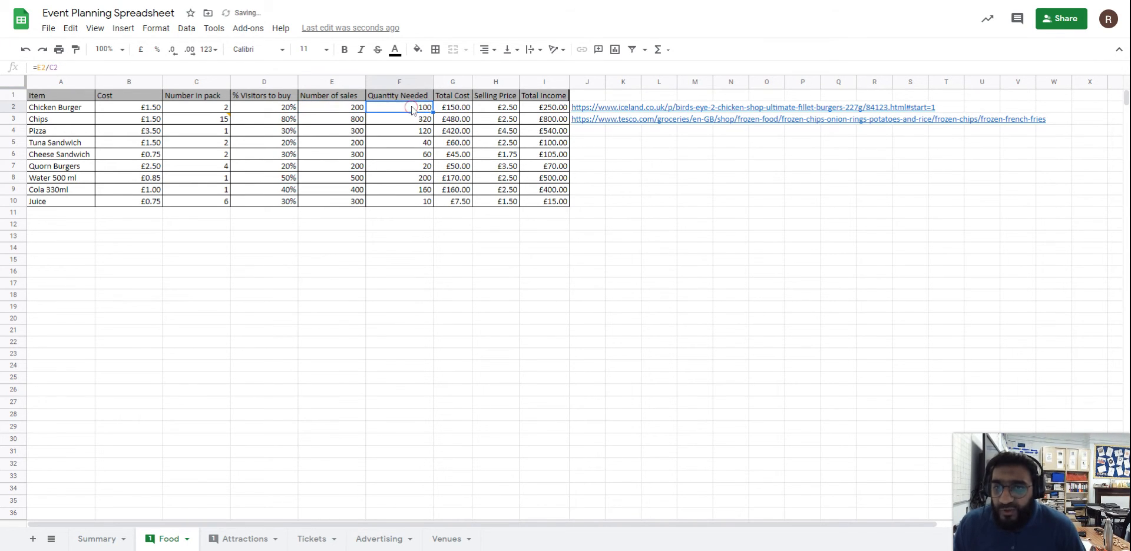
click(36, 67)
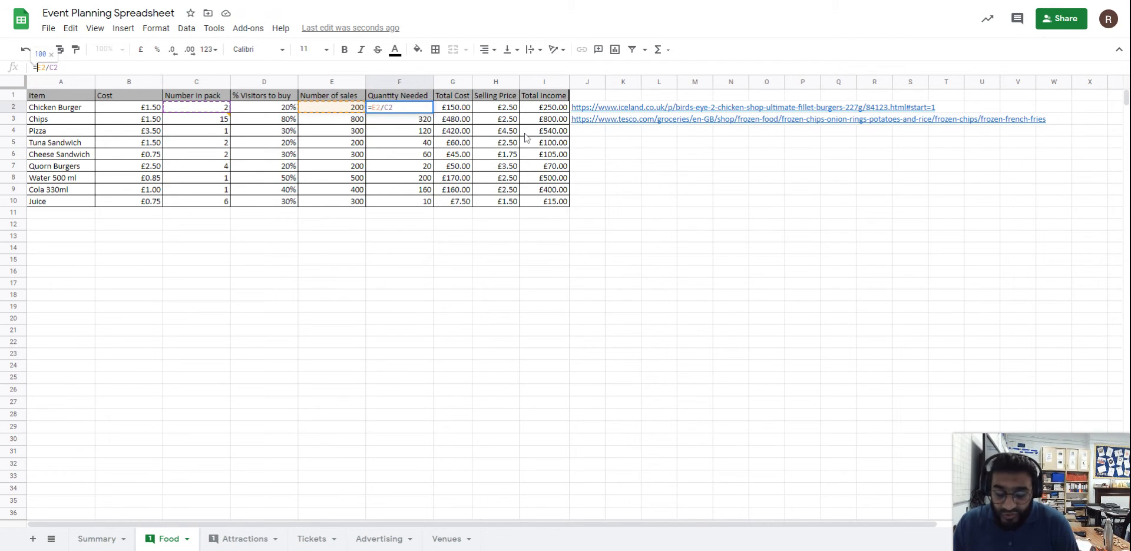
text(roun)
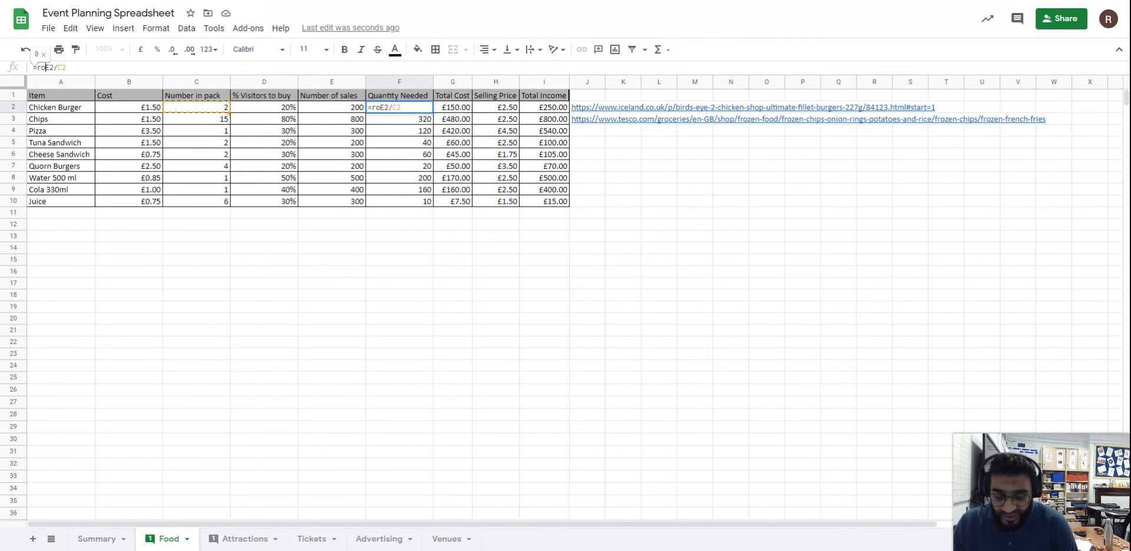
text(d)
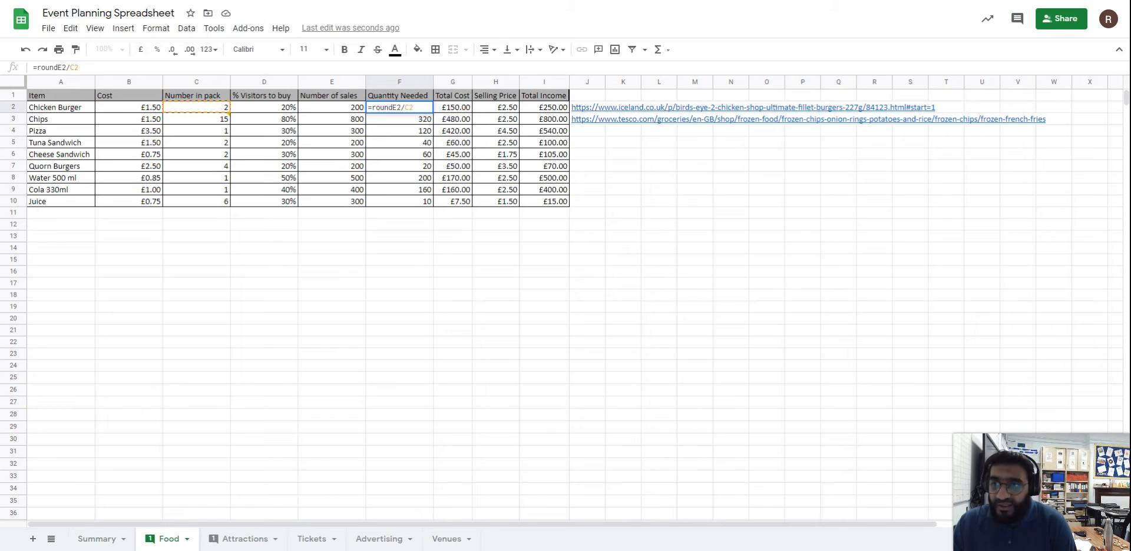
text(()
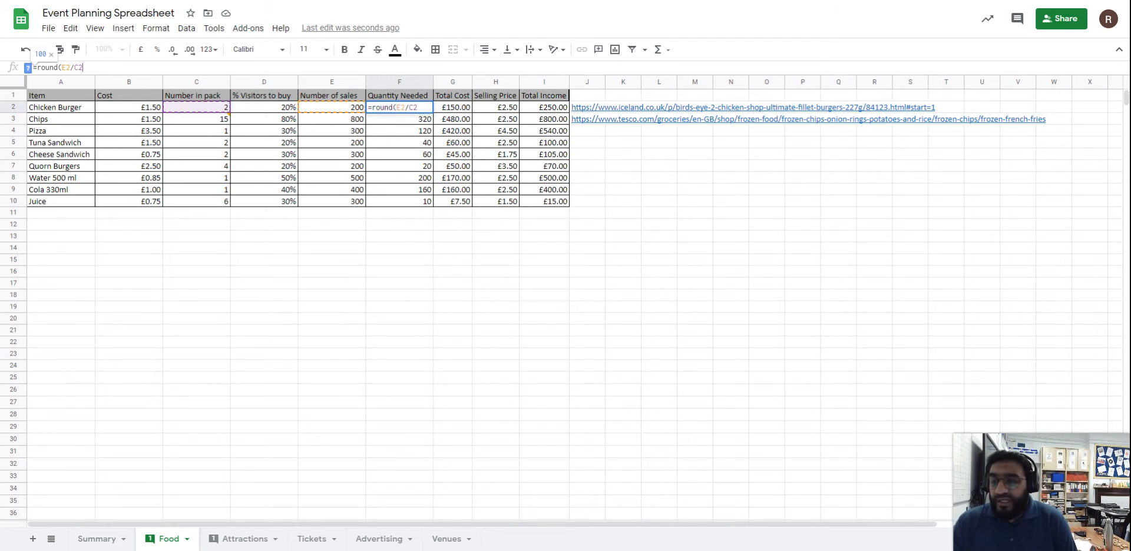
text(,)
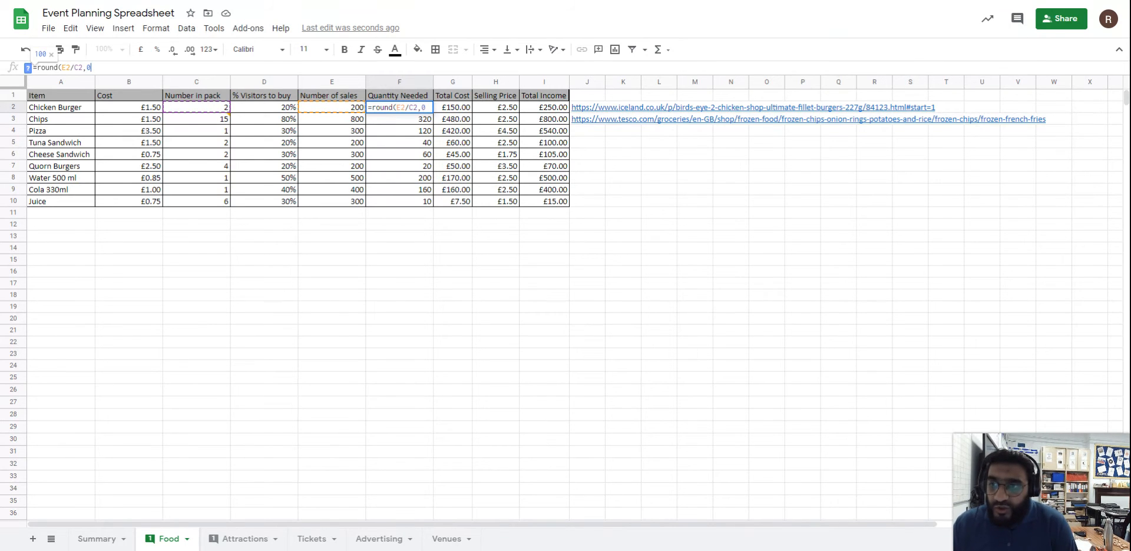
text(0))
key(Return)
Step: Test the rounded Quantity Needed formula with 199 in E2, and undo the test entry
key(Up)
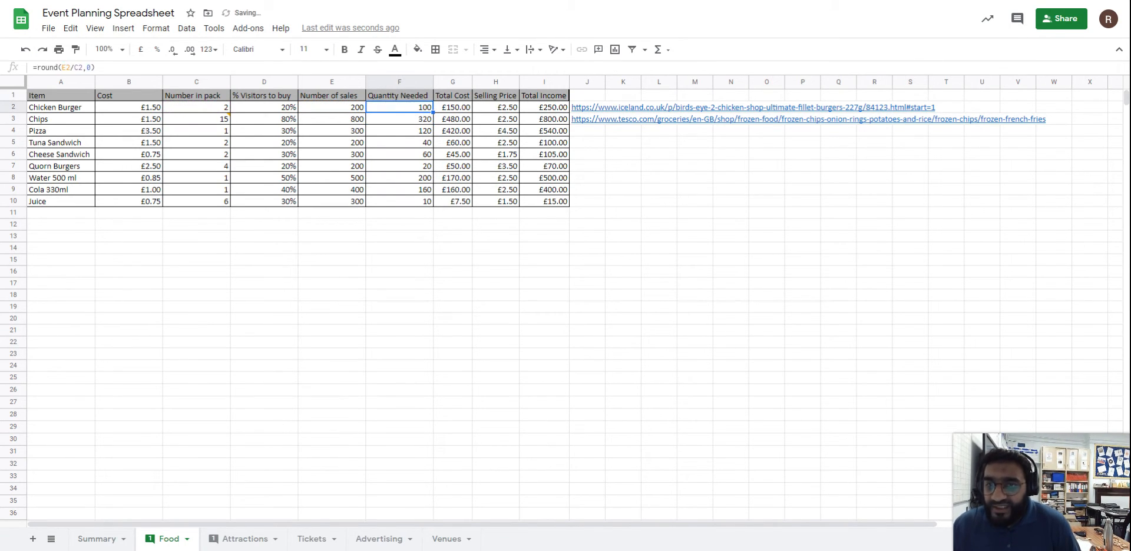
key(Left)
text(199)
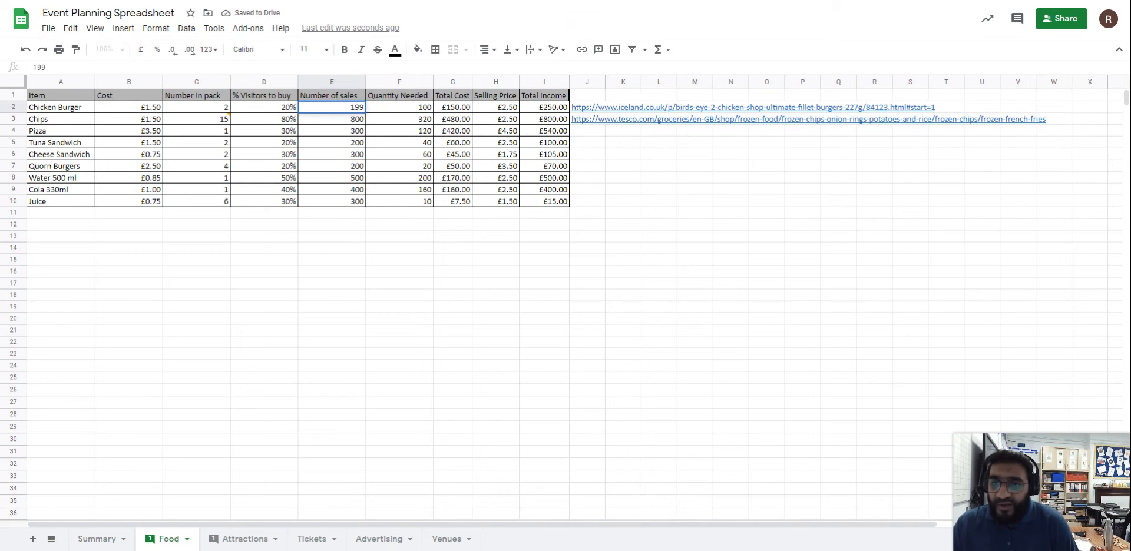
key(Return)
key(Up)
key(Right)
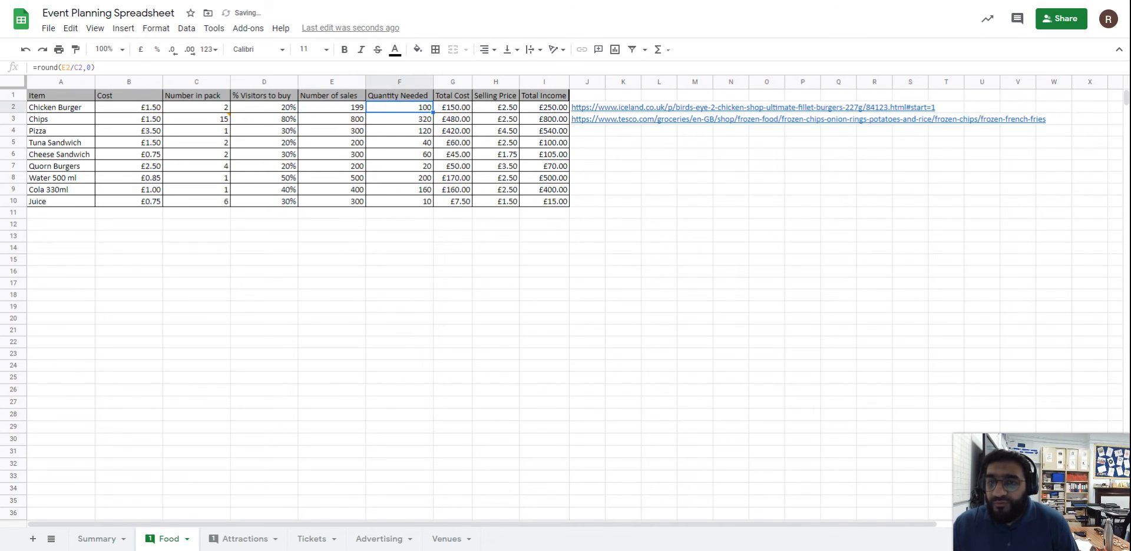
key(Left)
key(ctrl+z)
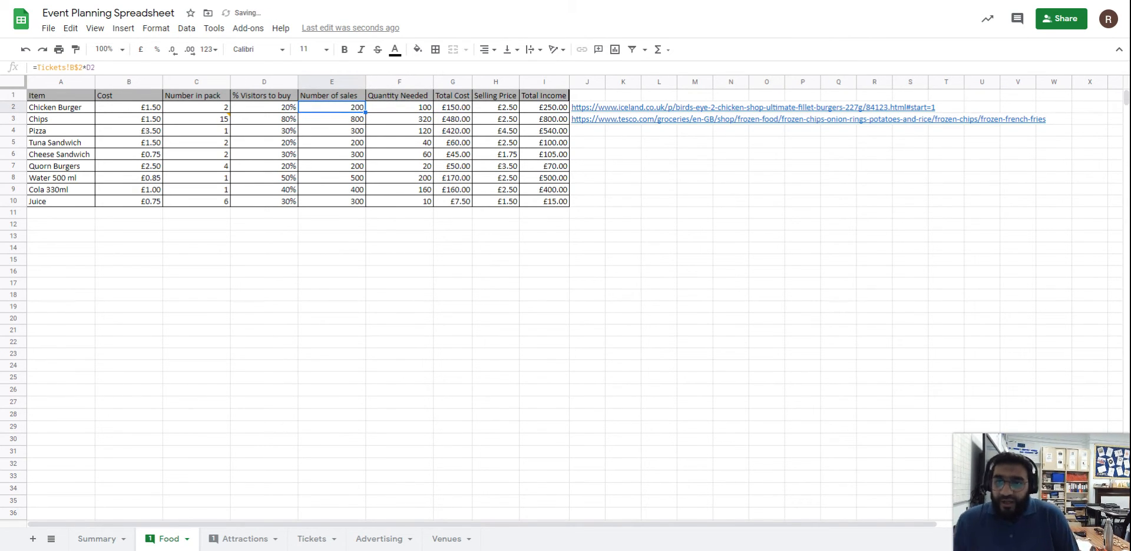
Step: Enter 99.1 as the Chicken Burger's Number of sales in E2 to test the rounding in F2
key(Right)
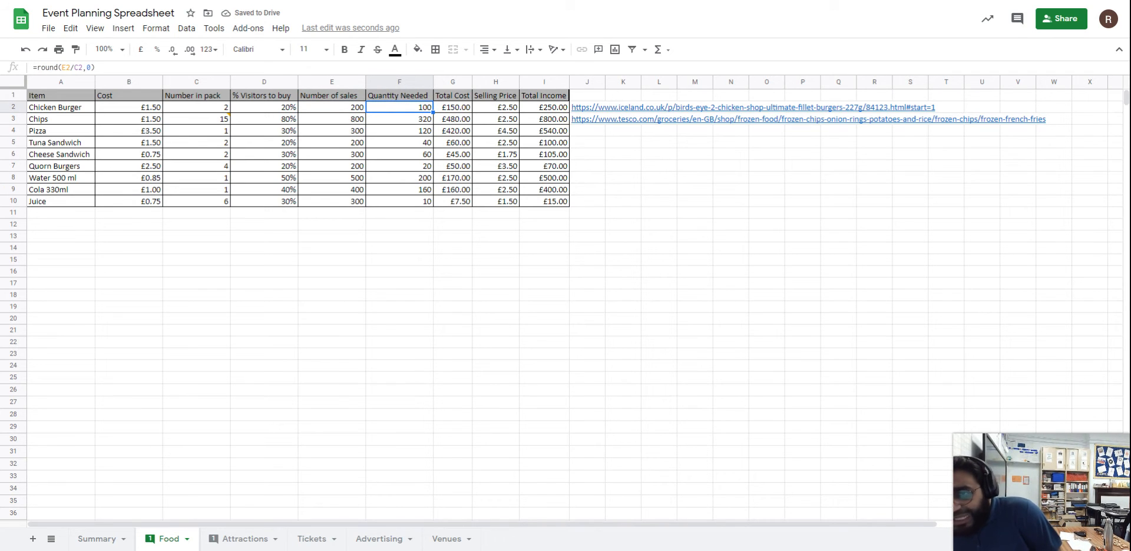
key(Left)
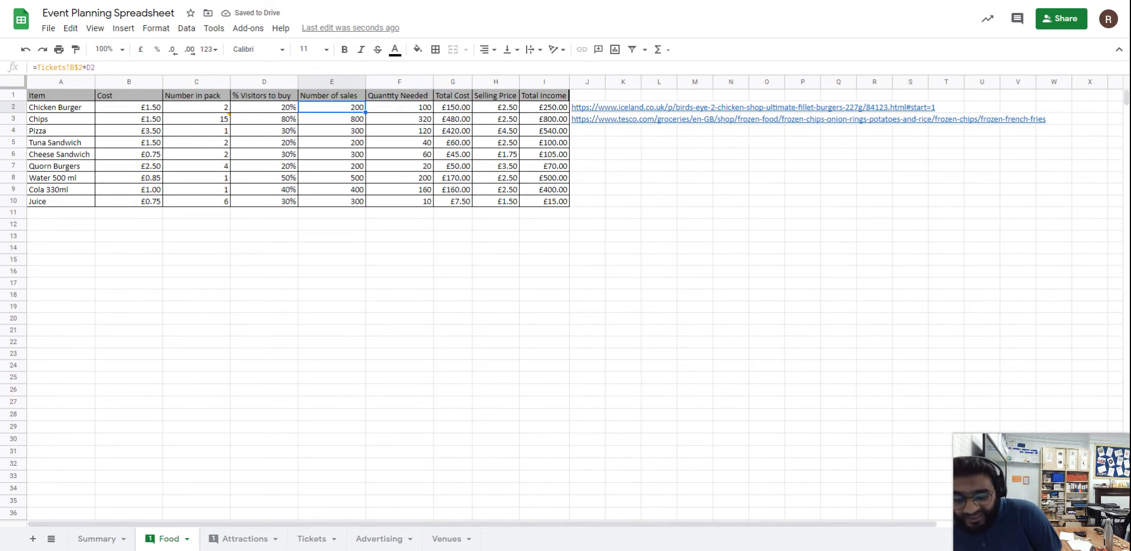
text(99.)
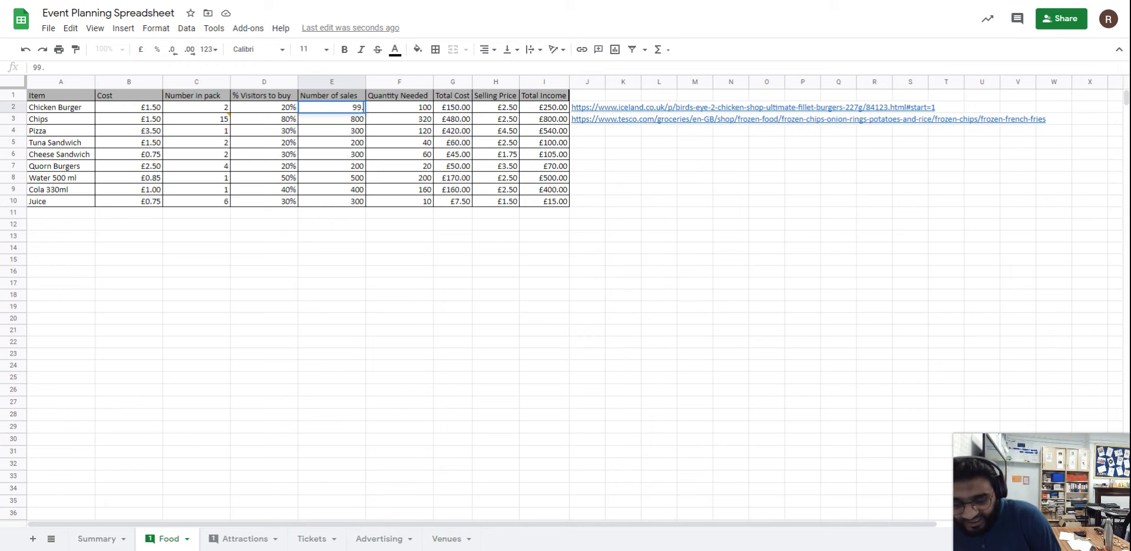
text(1)
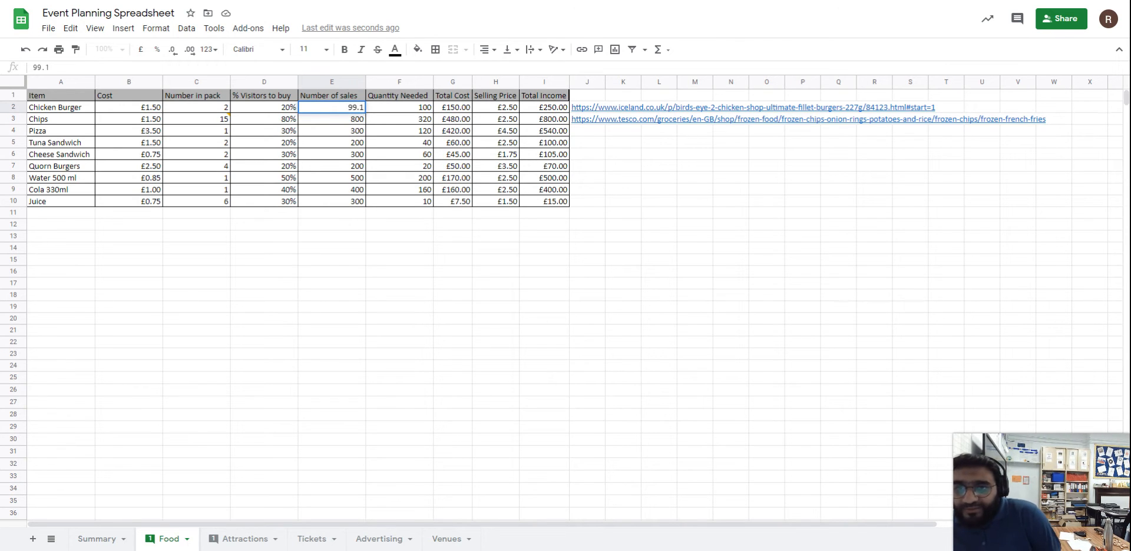
key(Return)
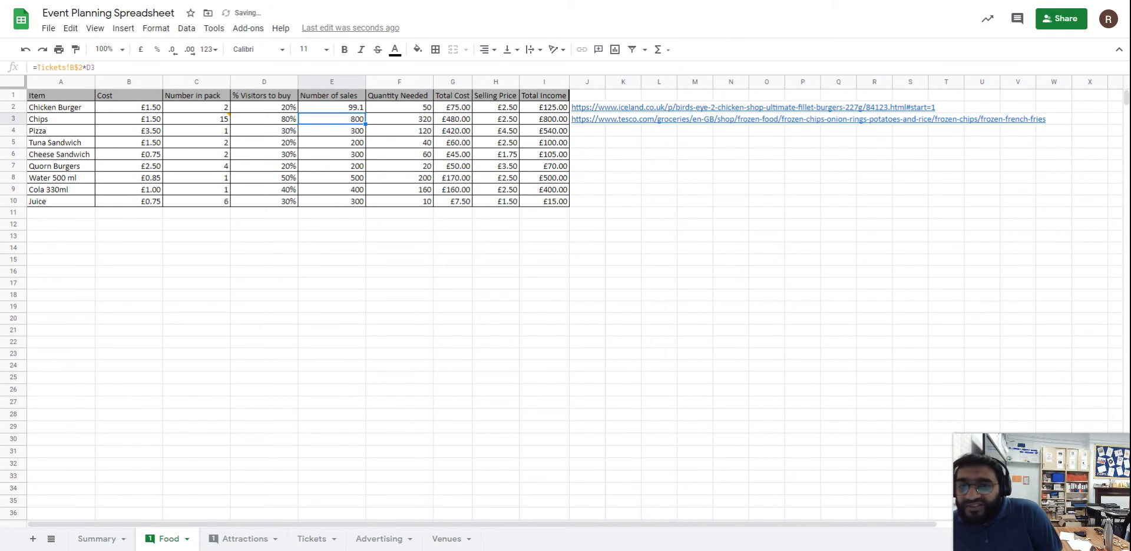
Step: Try 199.1 as the Chicken Burger's Number of sales in E2, and undo that entry
key(Up)
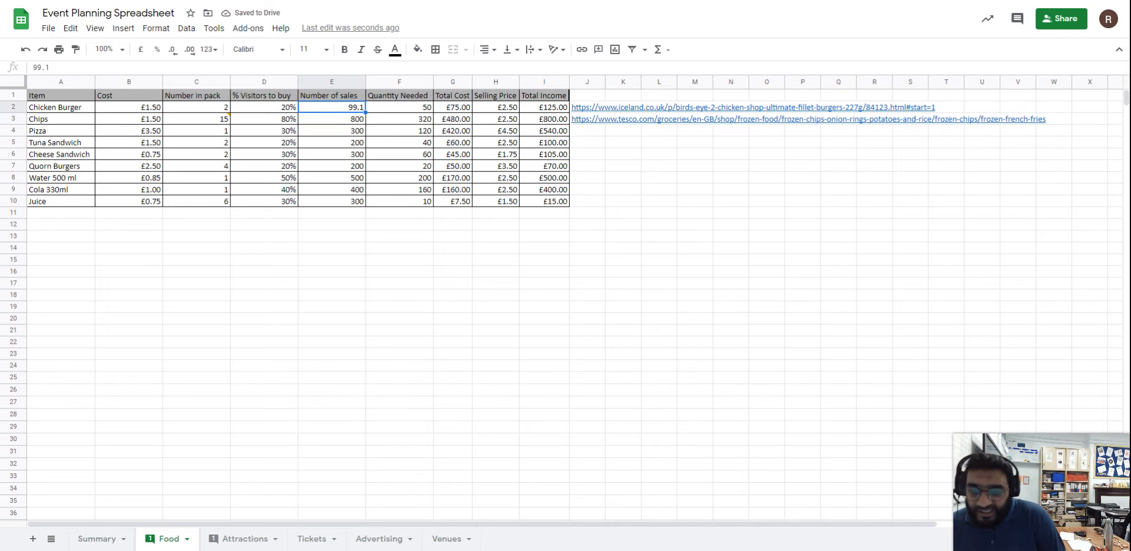
text(199)
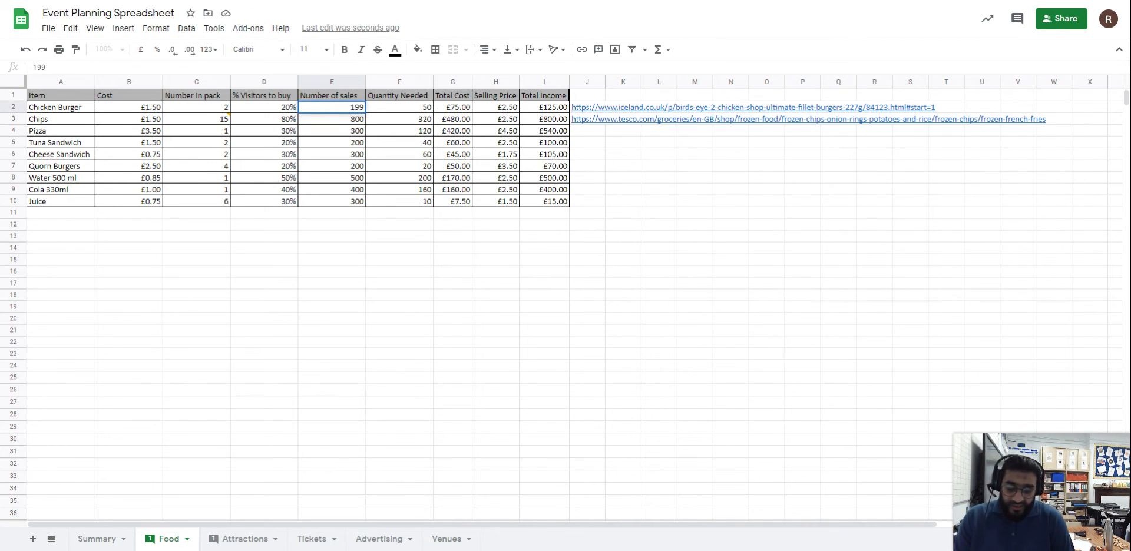
text(.1)
key(Return)
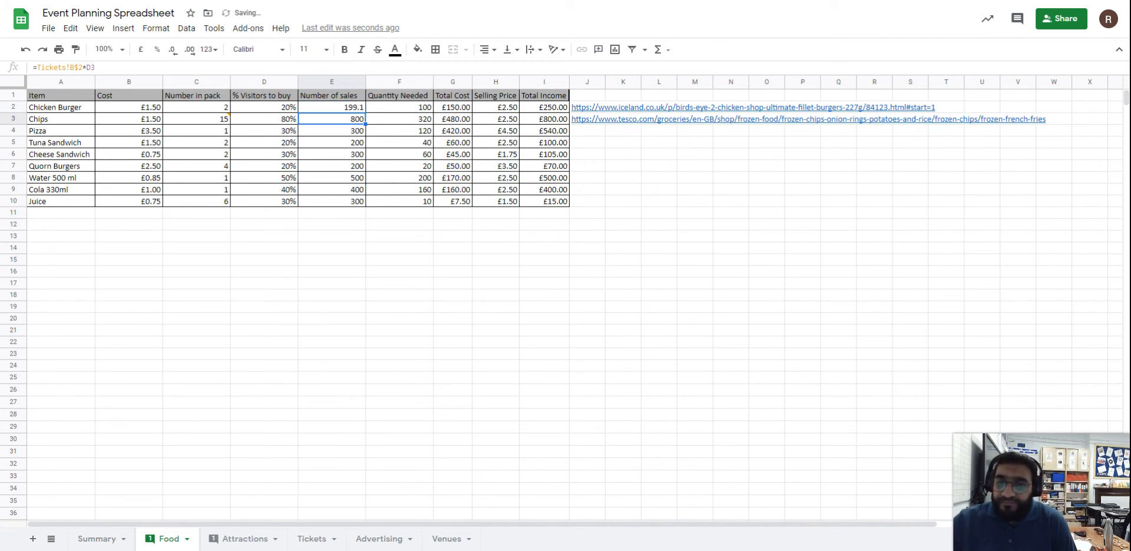
click(332, 107)
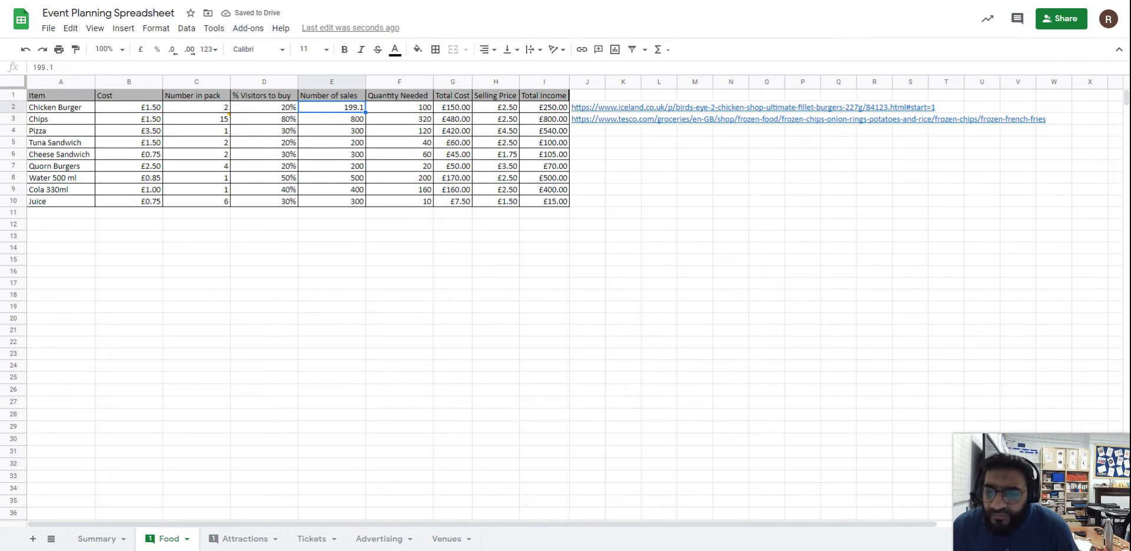
key(ctrl+z)
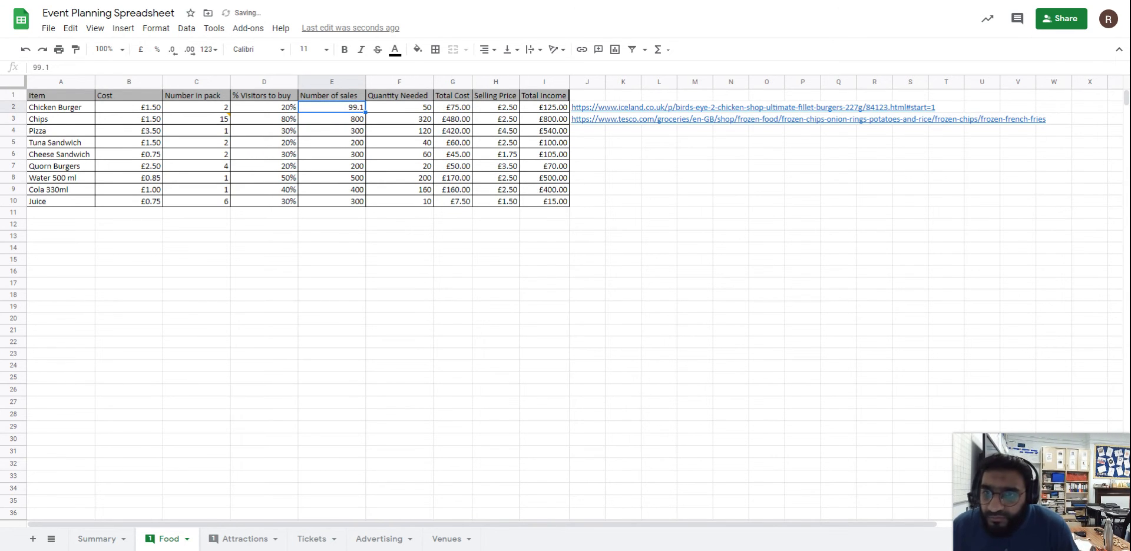
Step: Undo the 99.1 test entry in the Chicken Burger's Number of sales cell E2
key(ctrl+z)
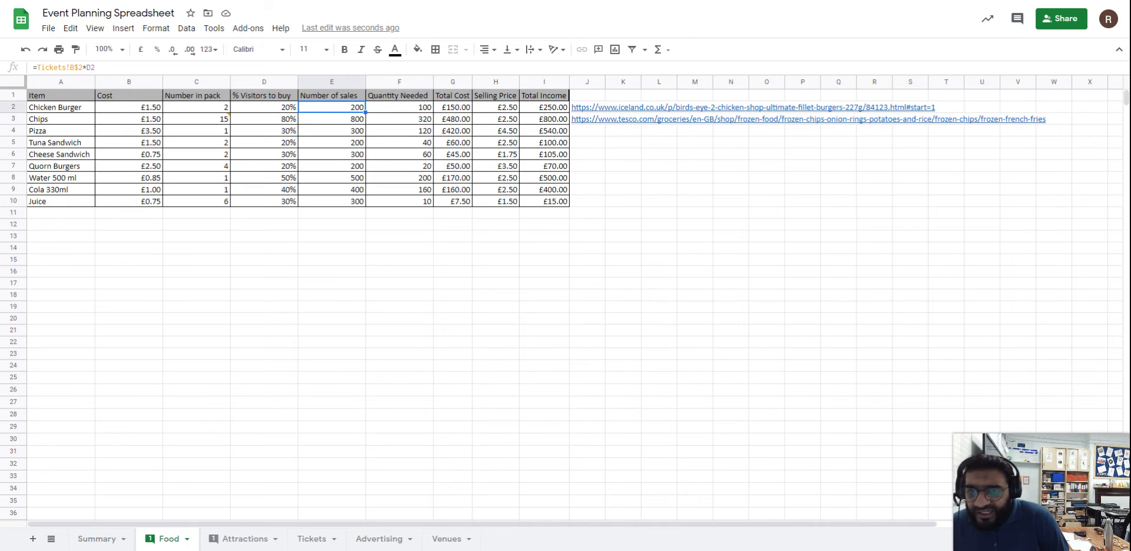
key(Right)
key(Left)
key(Left)
key(Right)
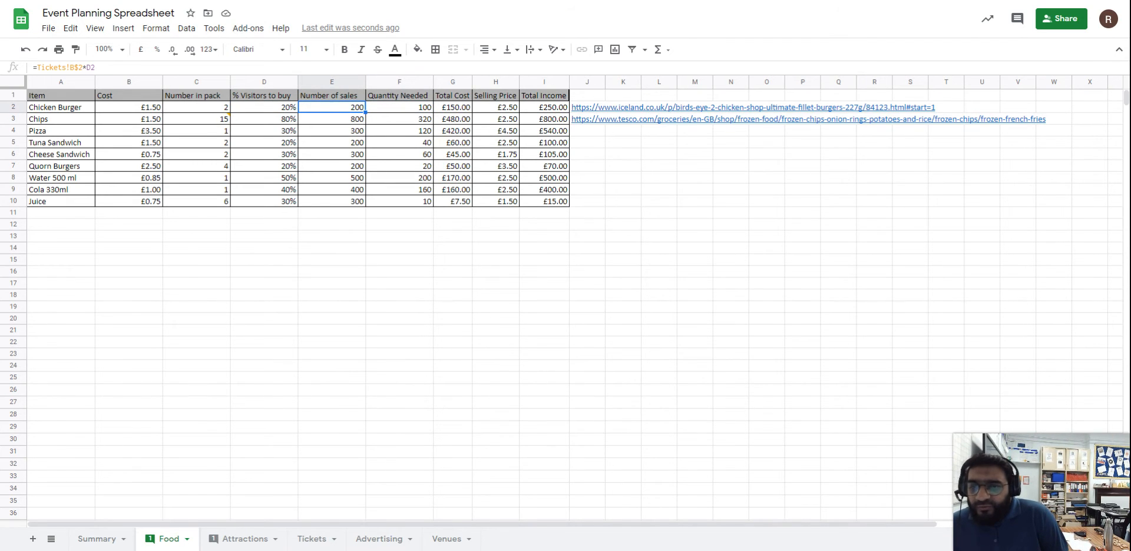
Step: Change the Chicken Burger's Quantity Needed in F2 to =ROUNDUP(E2/C2,0) and fill the formula down to the Juice row
key(Right)
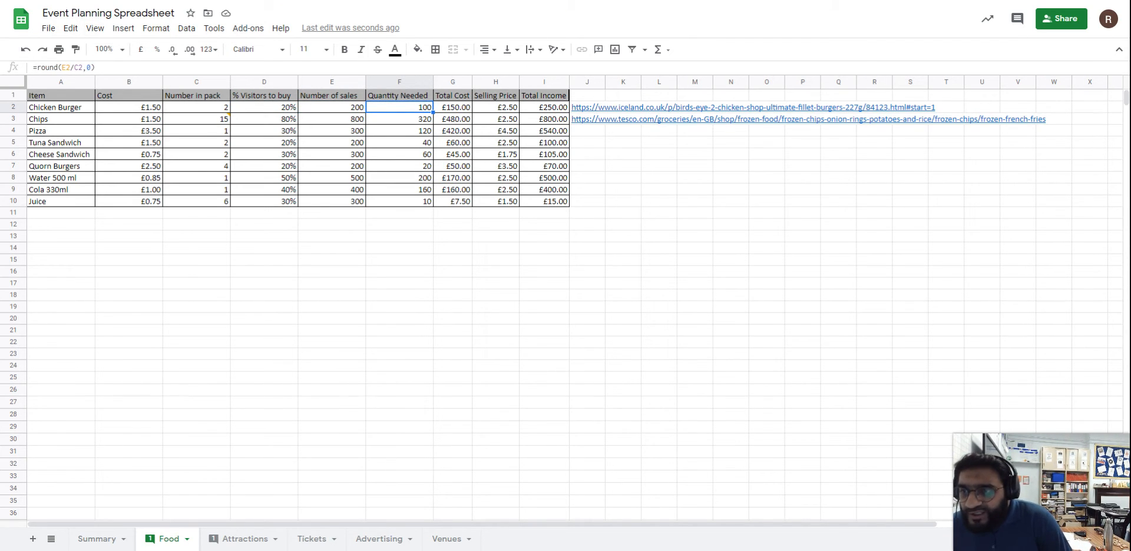
key(Return)
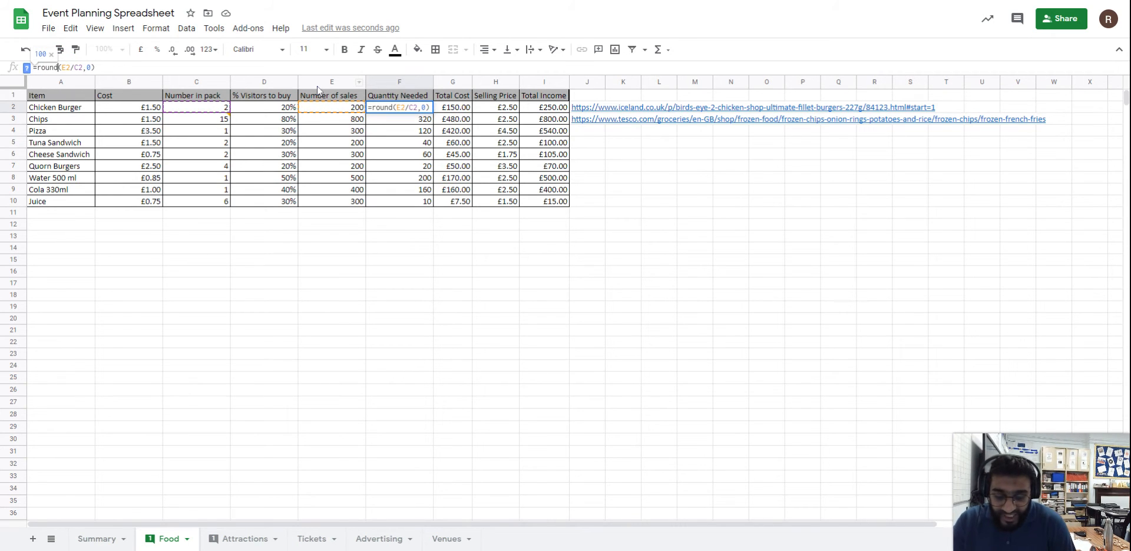
text(up)
key(Return)
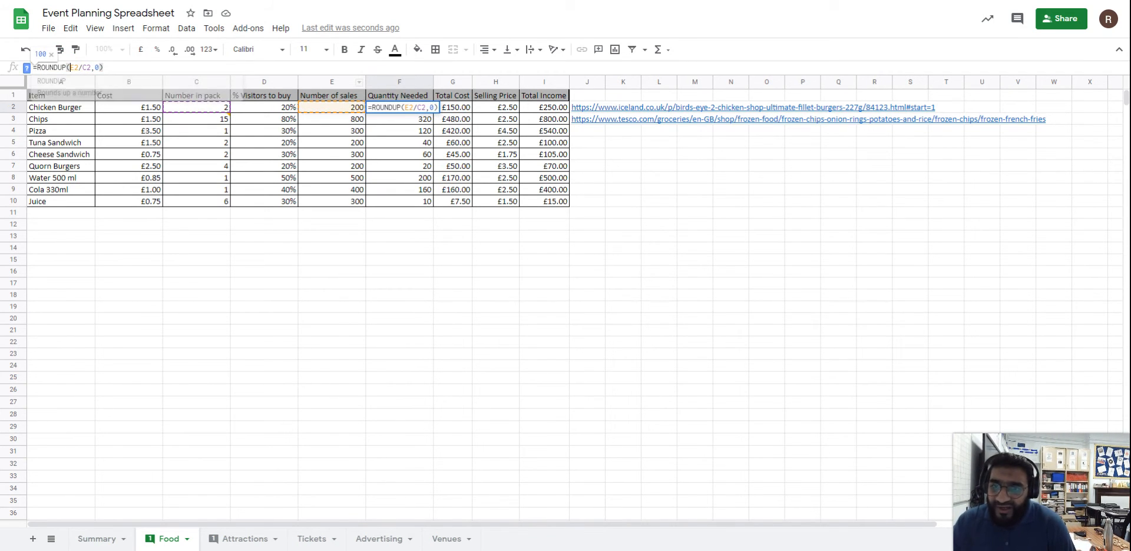
key(Return)
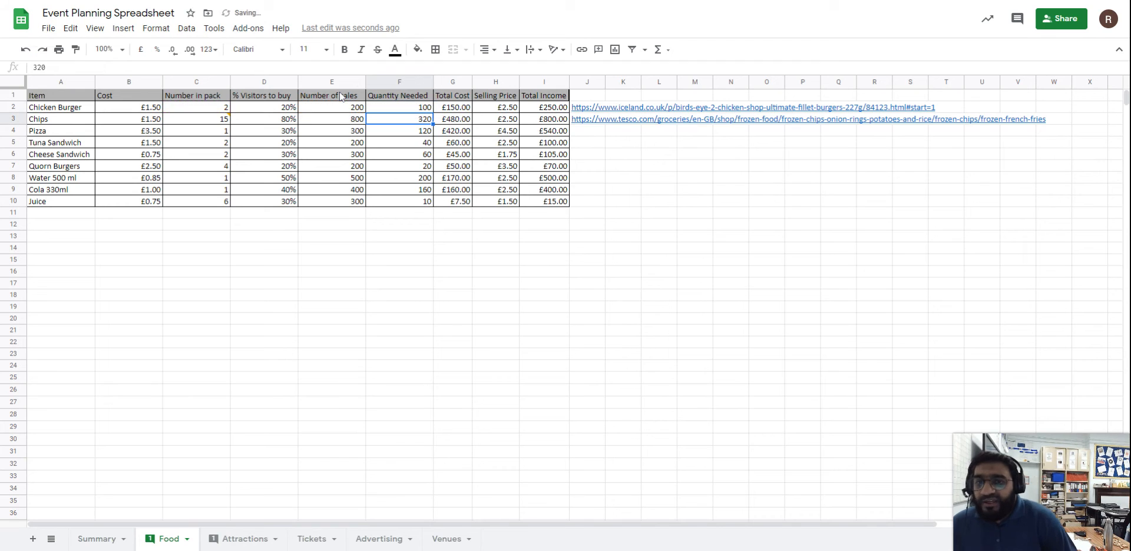
click(403, 108)
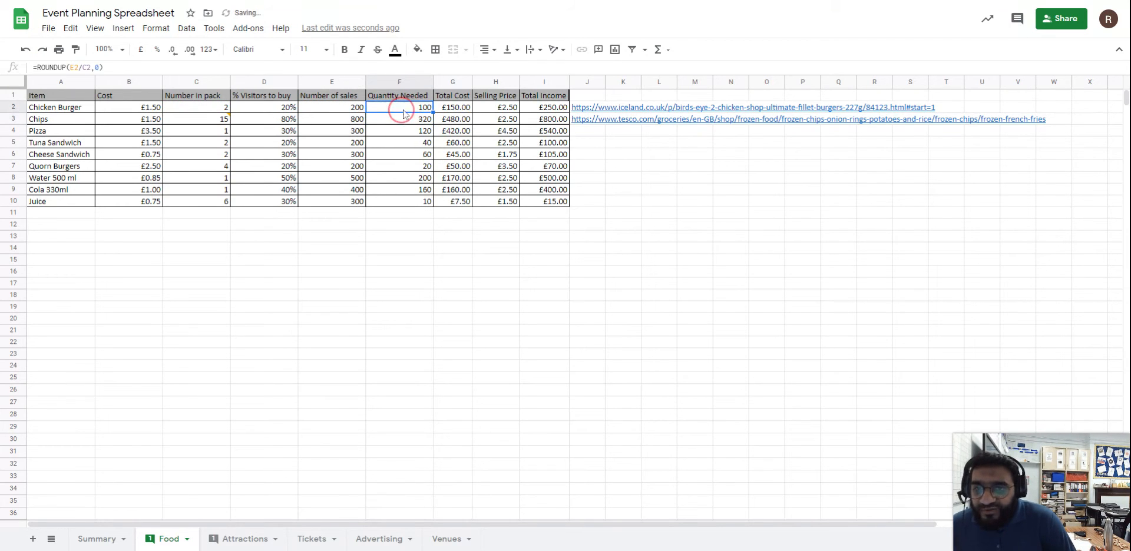
drag(433, 112, 431, 203)
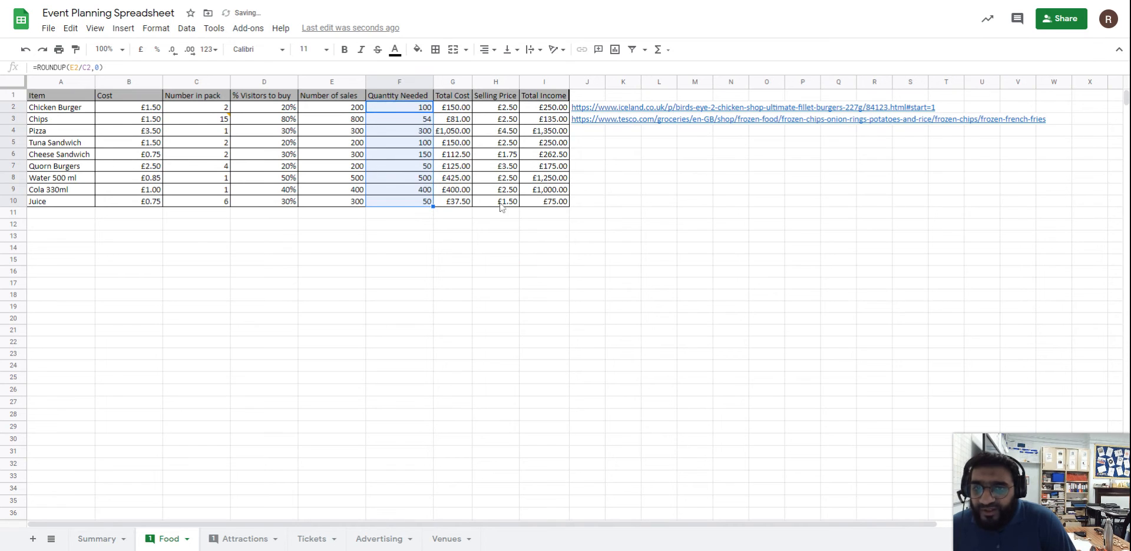
Step: Check the Chicken Burger's Total Cost and Total Income formulas, and clear the Total Income cells I2:I10
click(468, 110)
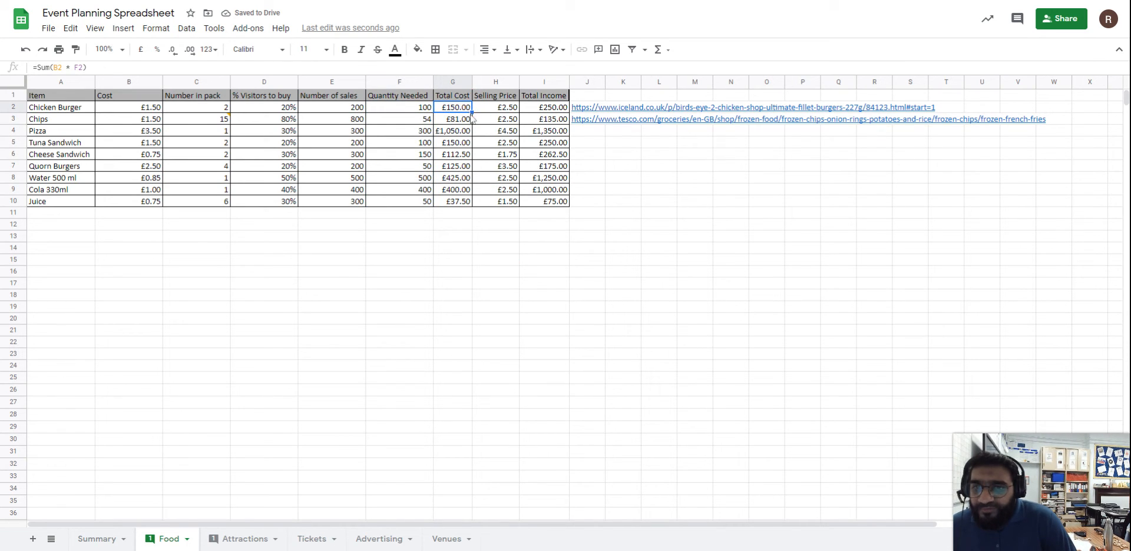
key(Right)
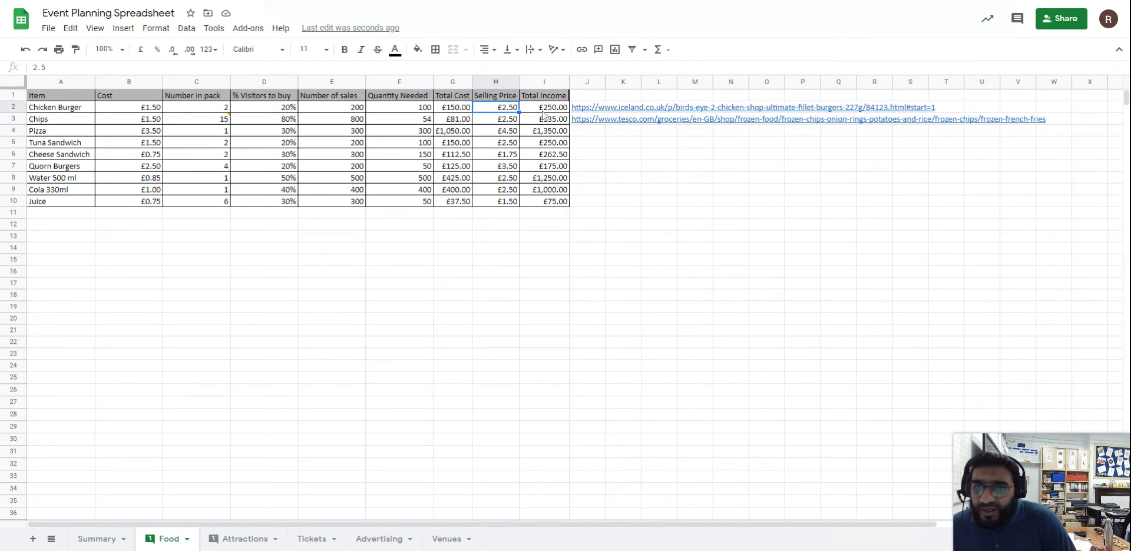
key(Right)
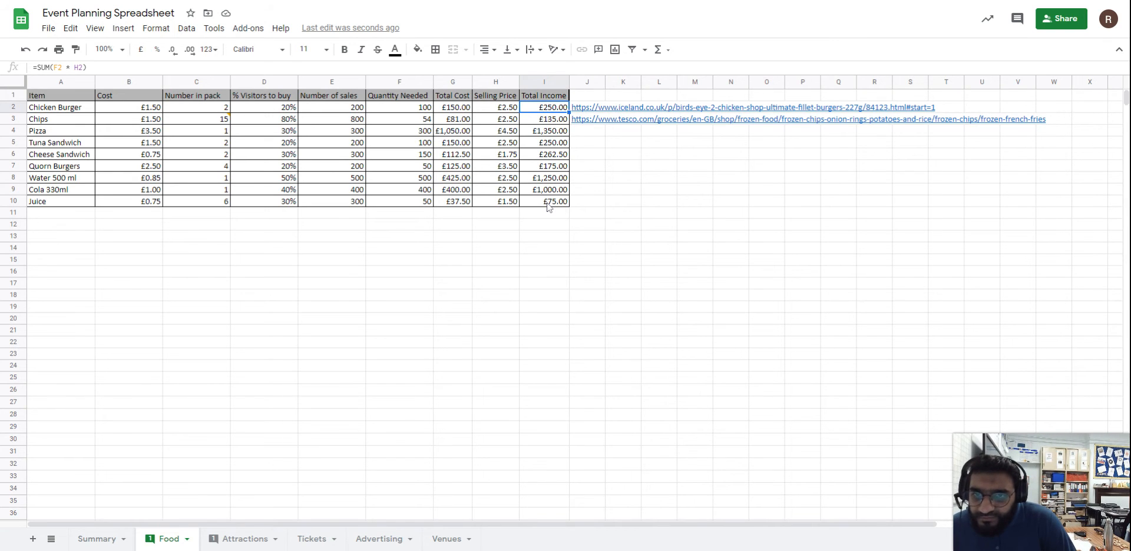
drag(548, 205, 536, 115)
click(536, 111)
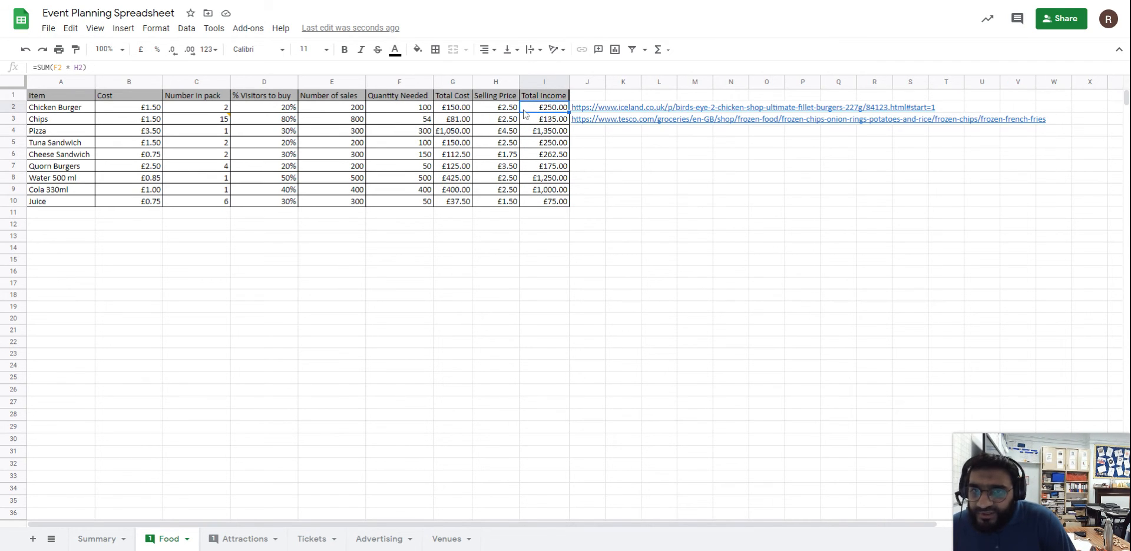
drag(547, 190, 540, 111)
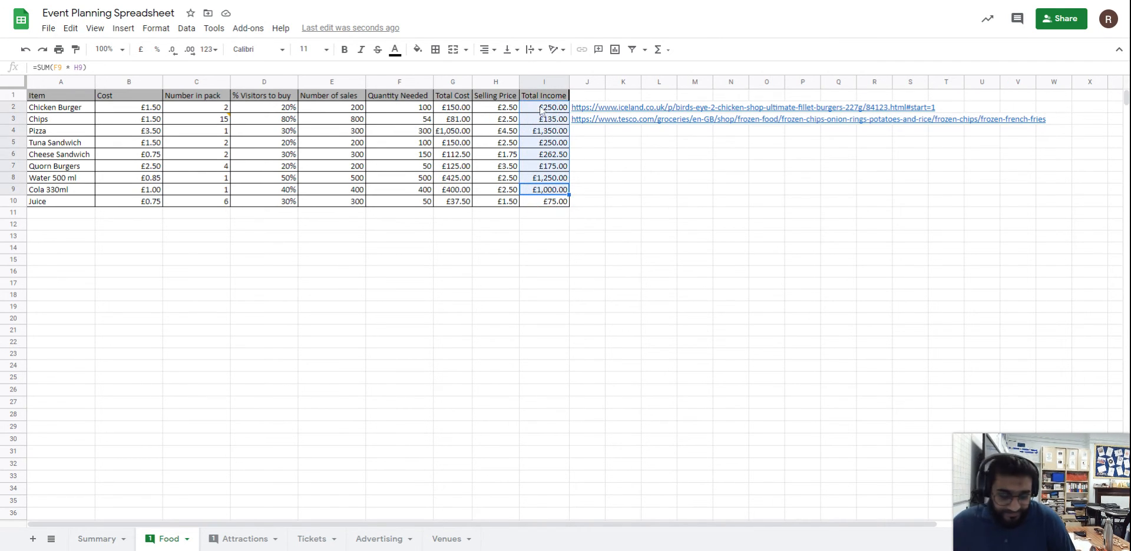
key(Delete)
key(Down)
key(Delete)
Step: Calculate the Chicken Burger's Total Income in I2 as Selling Price times Number of sales, using =H2*E2
key(Up)
key(Up)
key(Up)
key(Up)
key(Up)
key(Up)
key(Up)
key(Up)
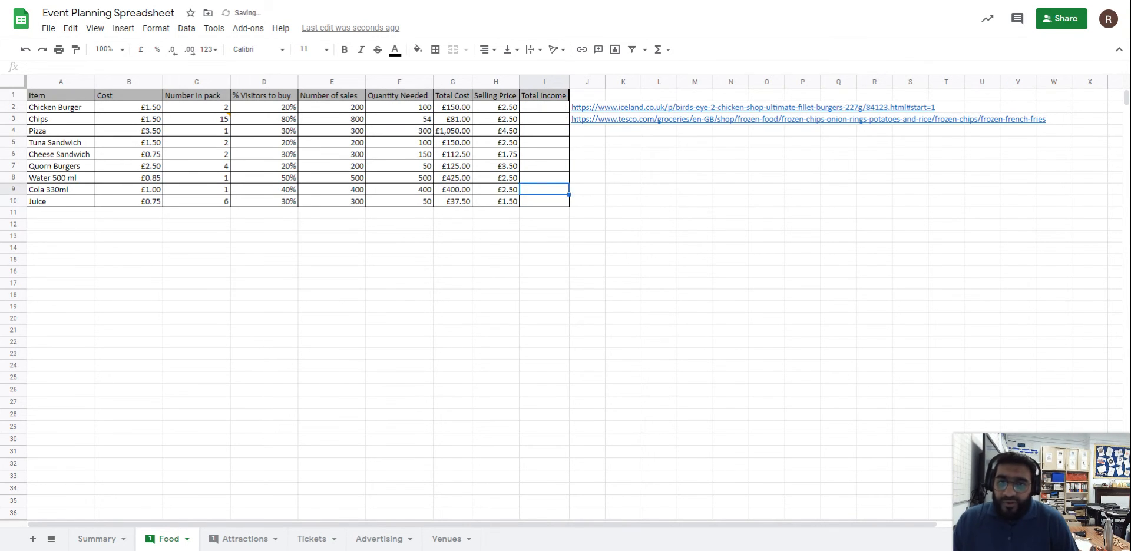
text(0)
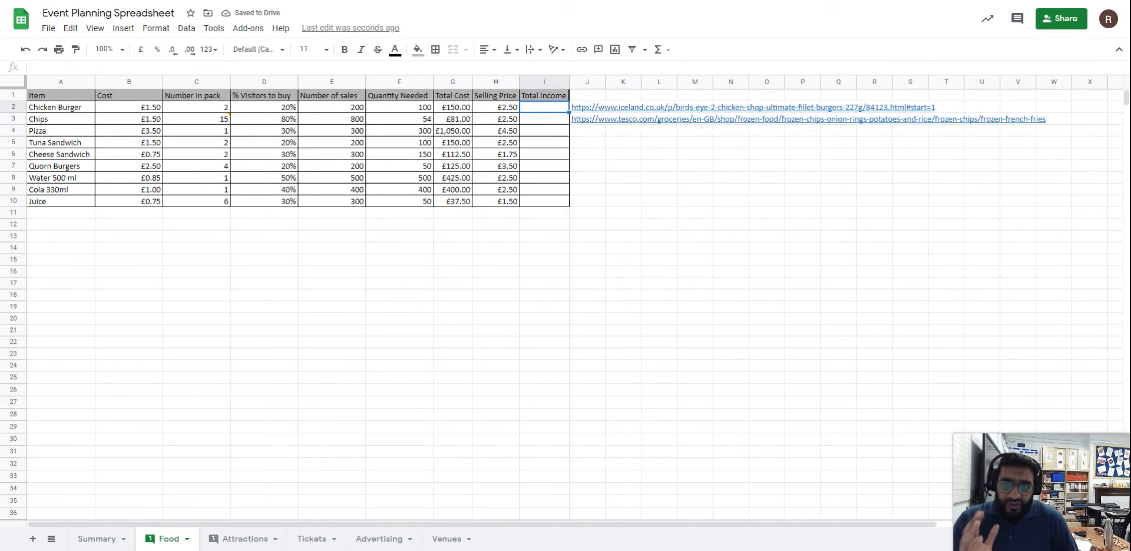
key(BackSpace)
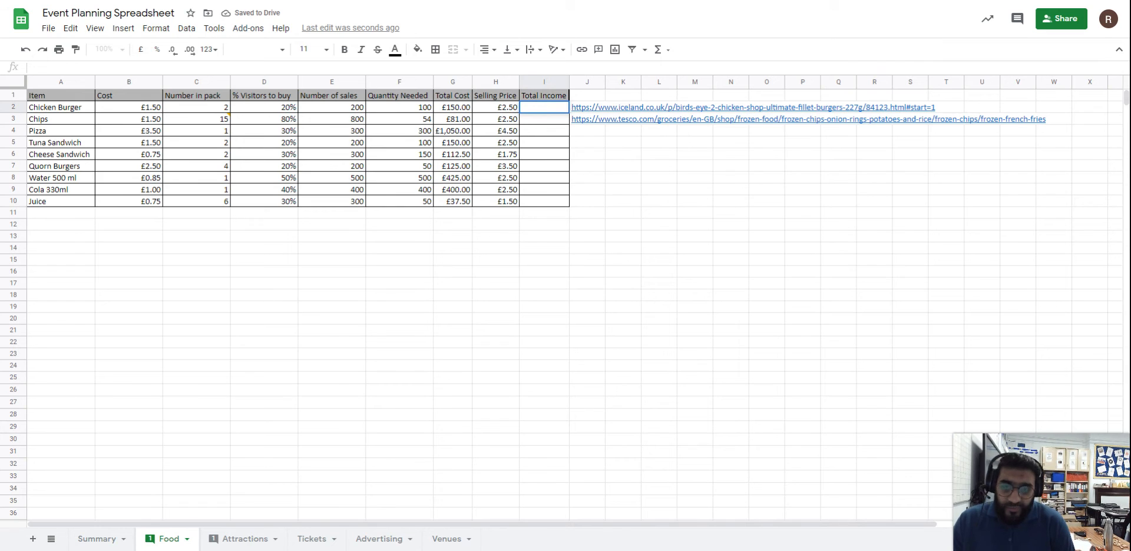
text(=)
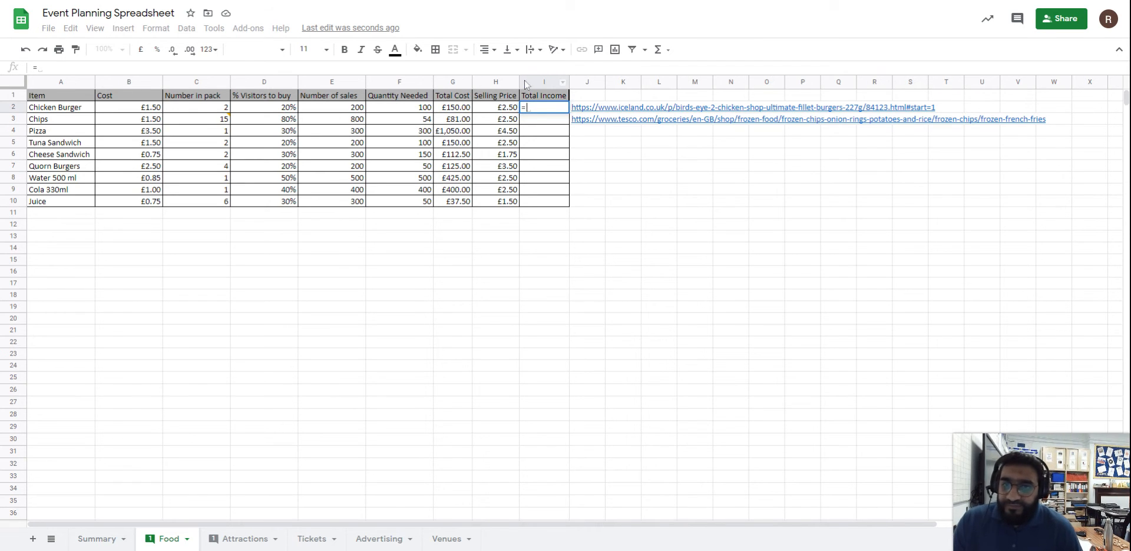
click(506, 109)
text(*)
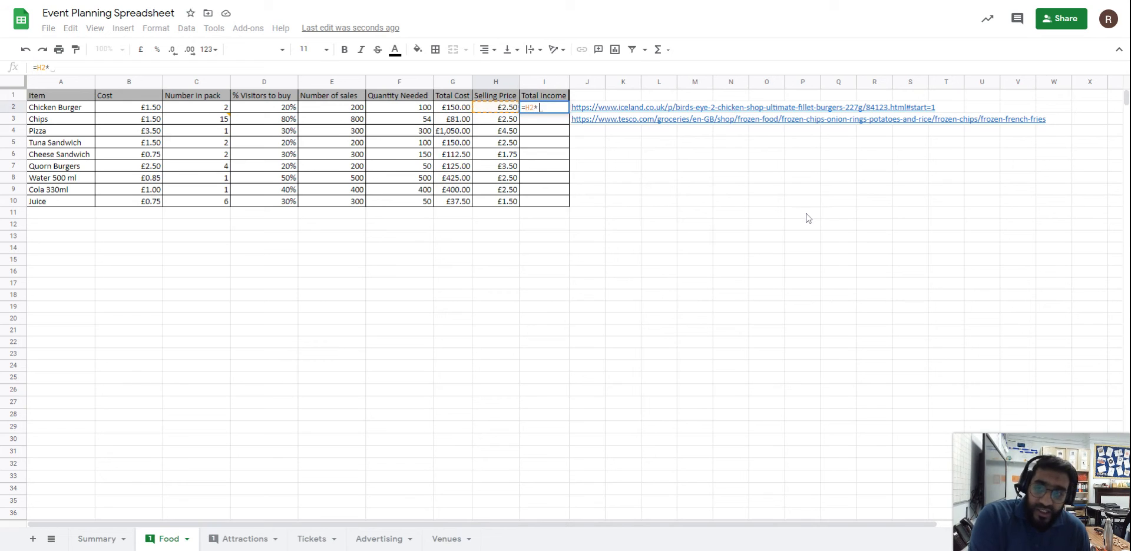
click(358, 111)
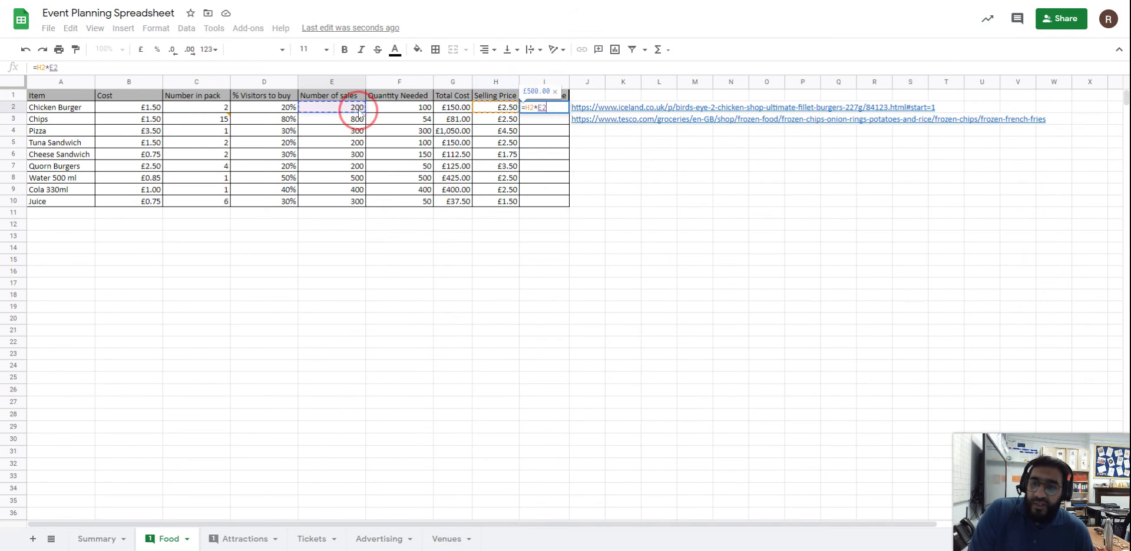
key(Return)
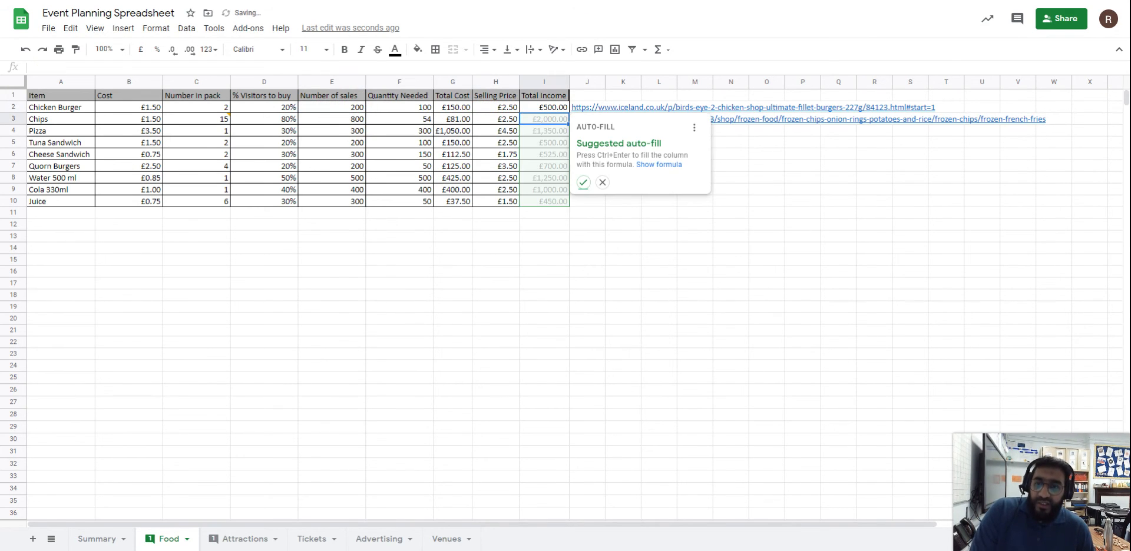
Step: Accept the suggested auto-fill of Total Income for the remaining items and check several of the filled formulas
click(582, 183)
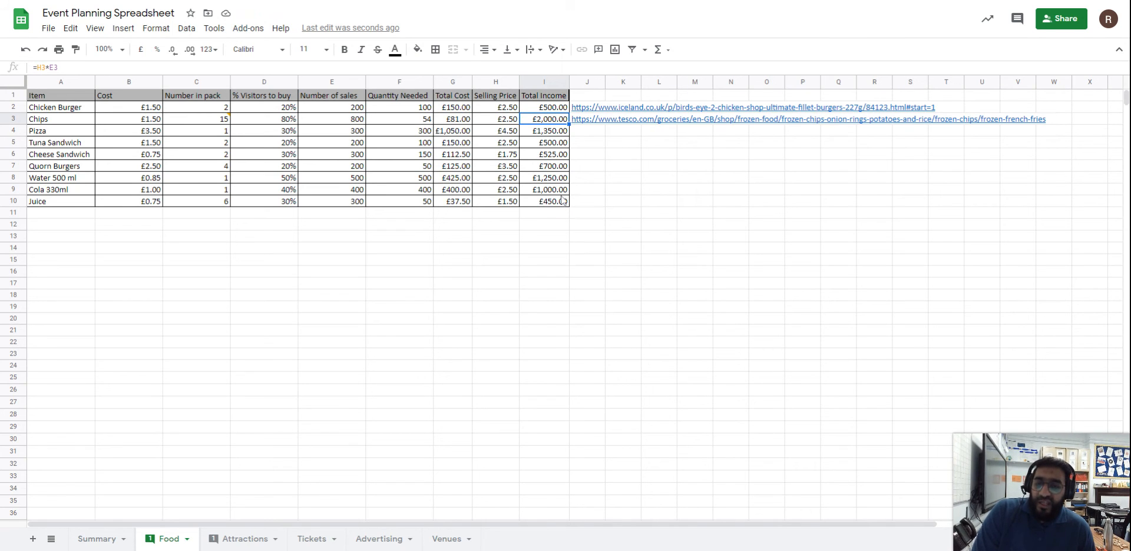
click(555, 155)
click(556, 178)
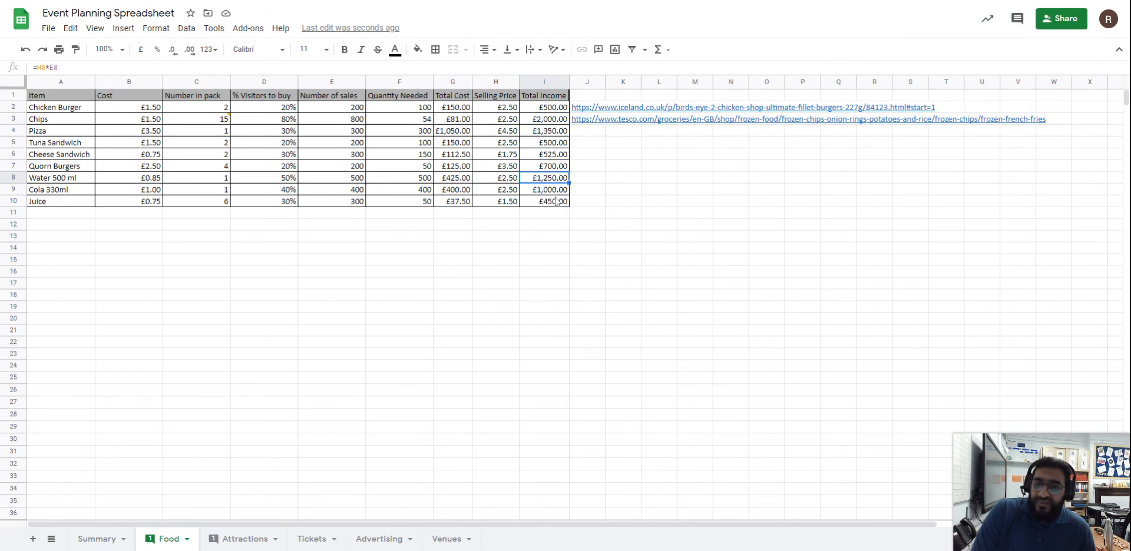
click(556, 201)
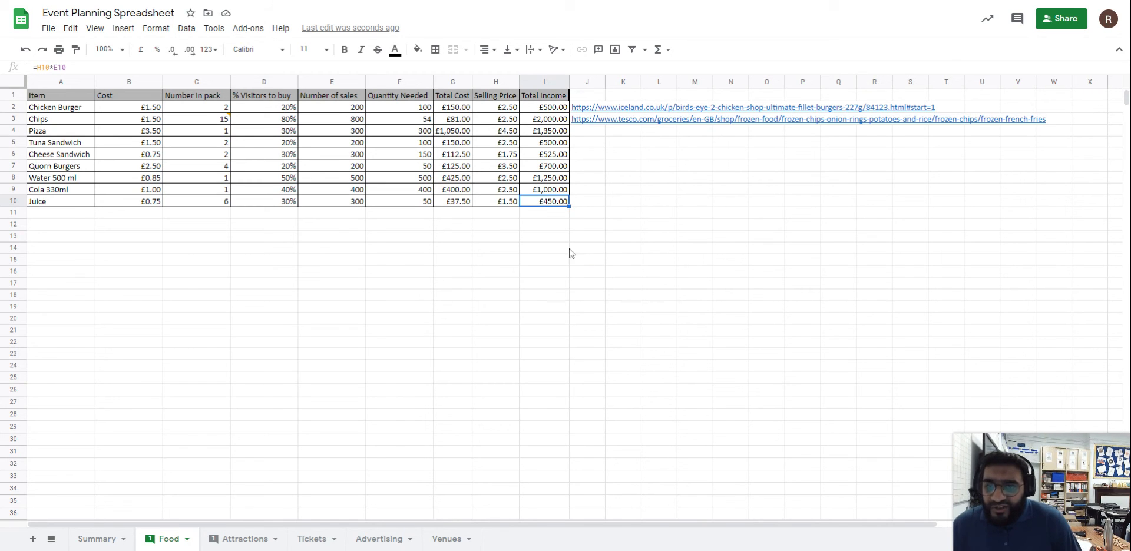
Step: Shade cells G11 and I11 under Total Cost and Total Income grey, and select G11
click(465, 215)
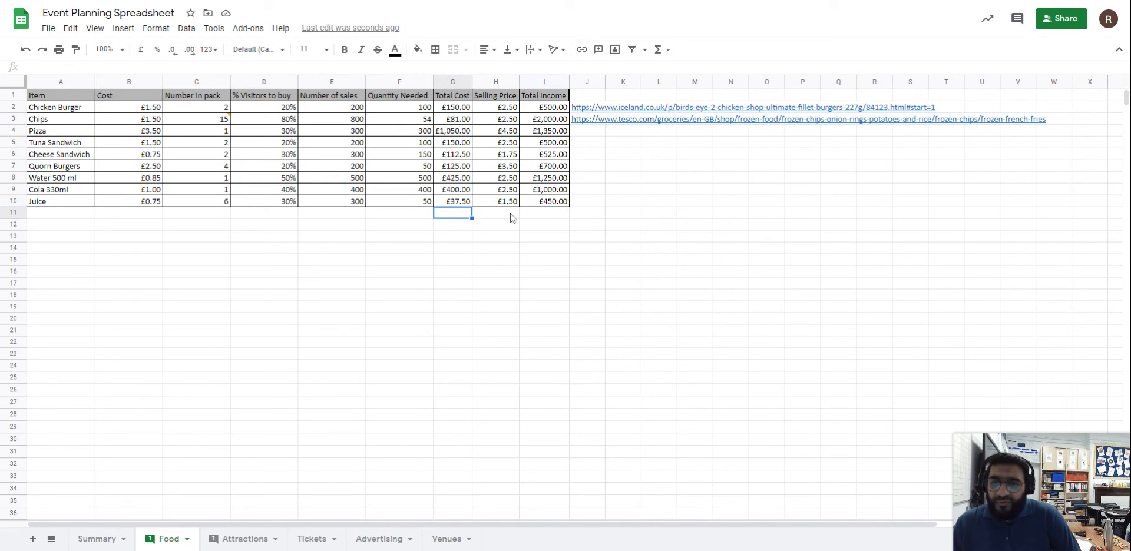
ctrl+click(550, 215)
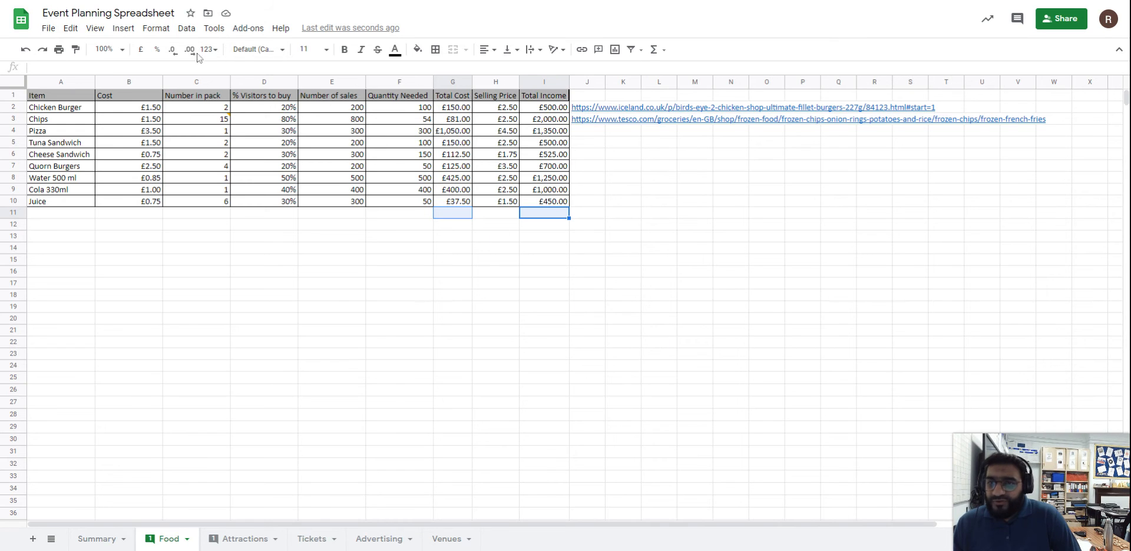
click(418, 49)
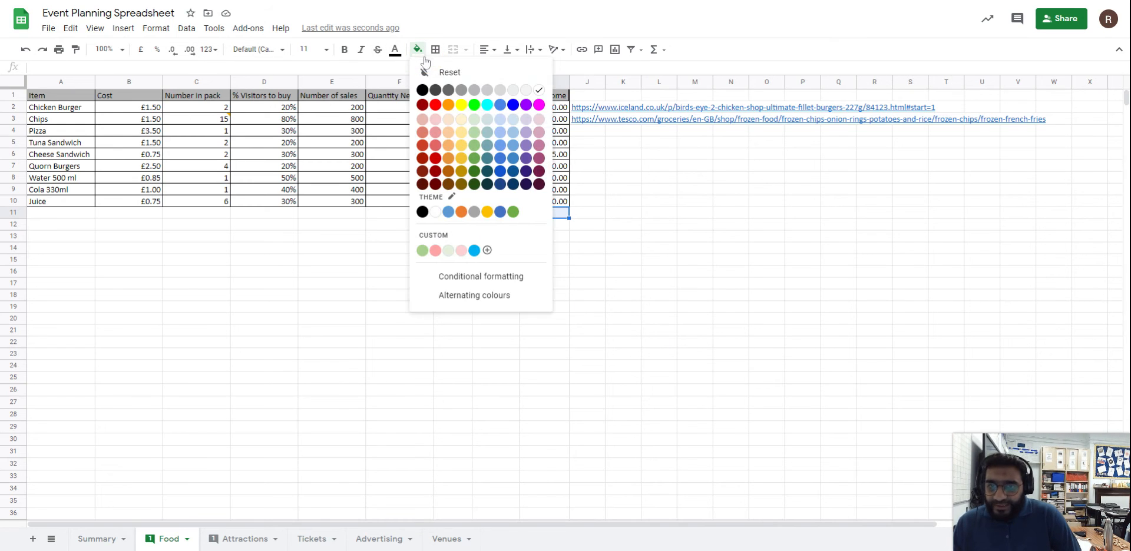
click(487, 90)
click(636, 227)
click(469, 216)
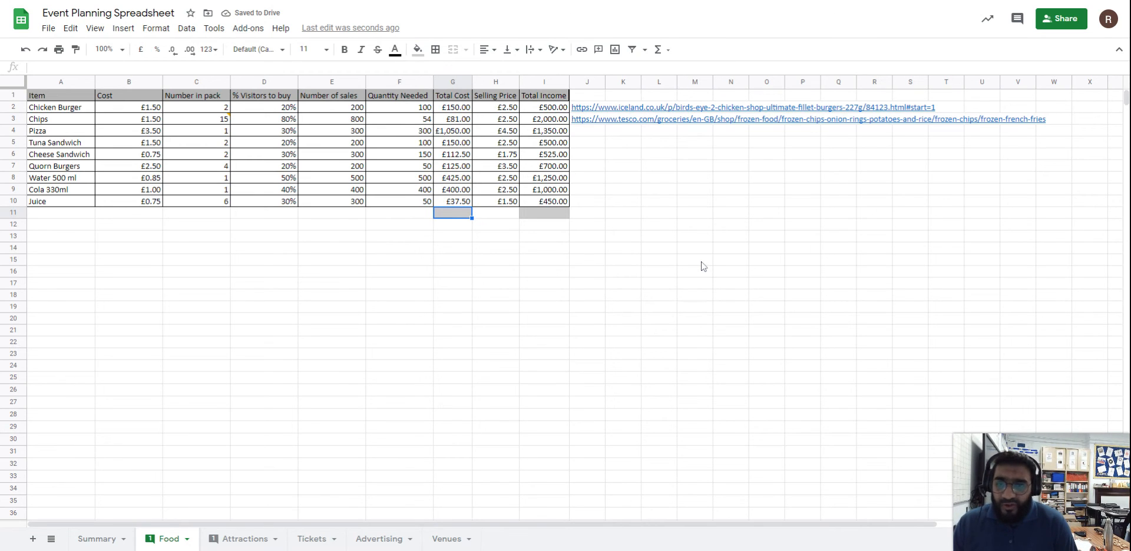
drag(457, 108, 455, 206)
click(455, 213)
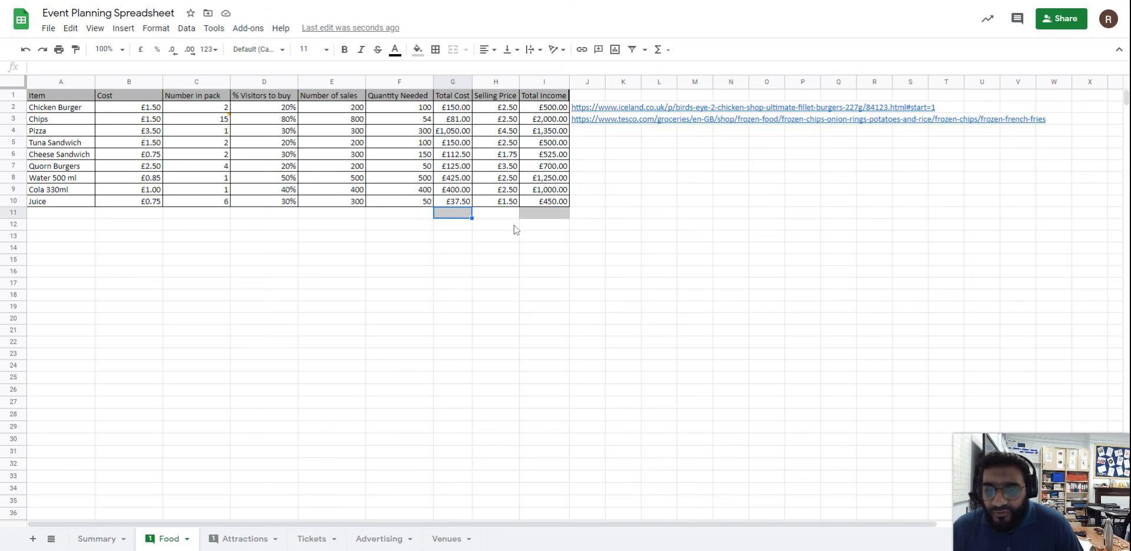
text(=)
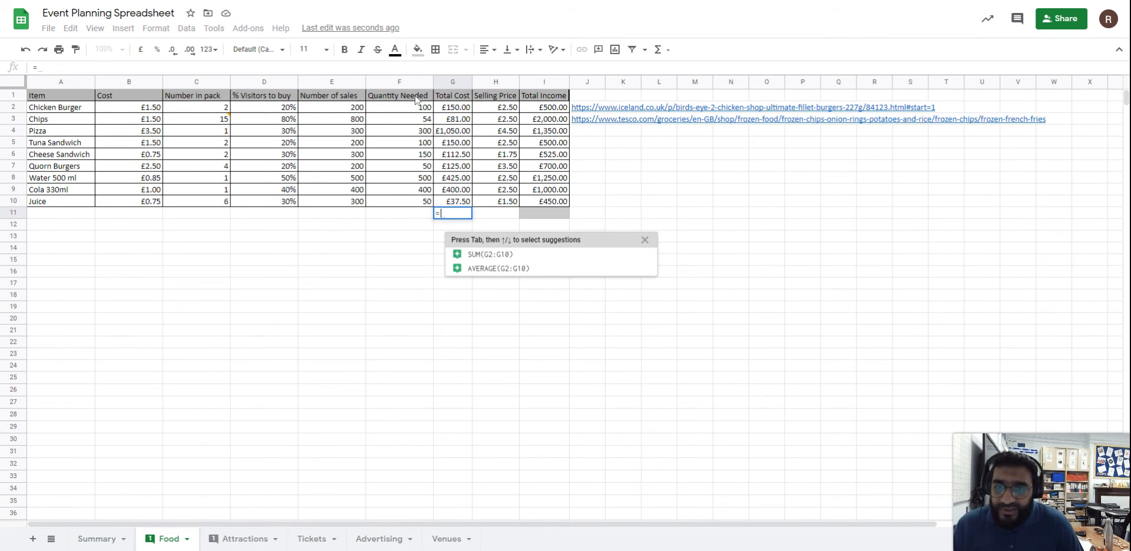
click(454, 110)
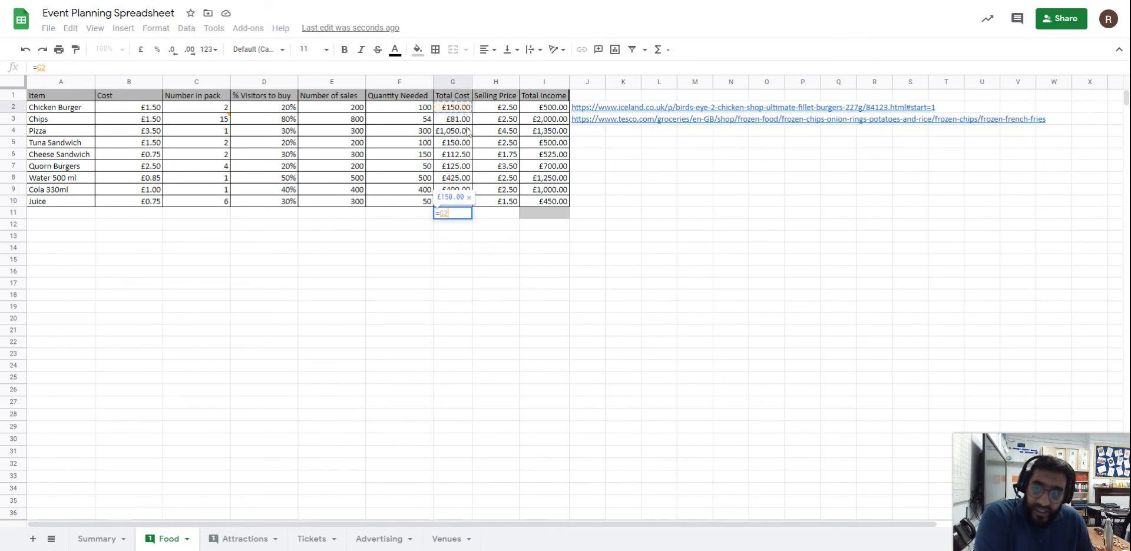
text(+)
click(462, 119)
text(+)
click(463, 130)
text(+)
click(460, 142)
text(+)
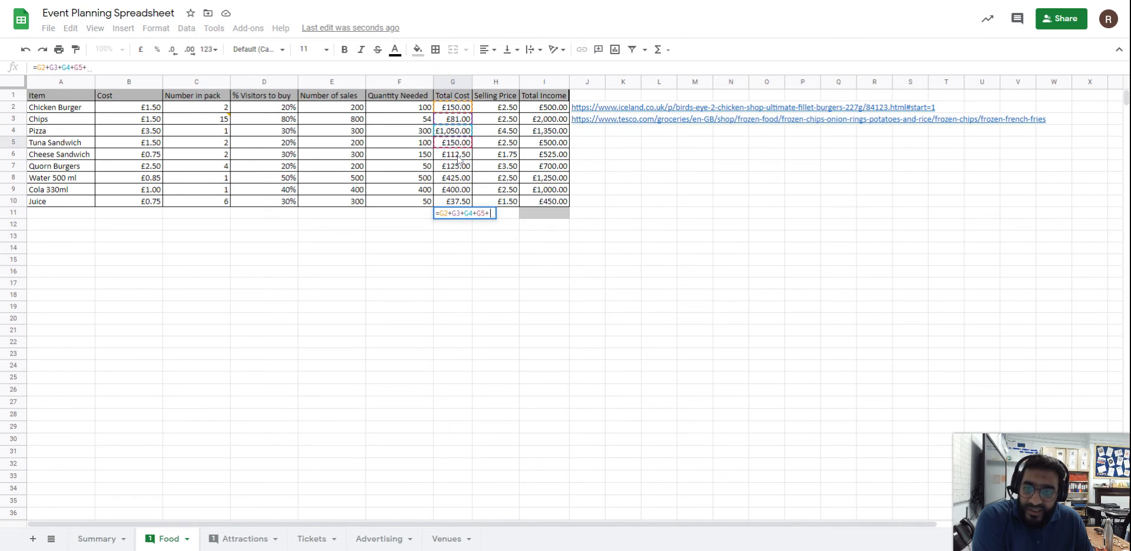
text(+)
key(BackSpace)
key(BackSpace)
key(BackSpace)
key(BackSpace)
key(BackSpace)
key(BackSpace)
key(BackSpace)
key(BackSpace)
key(BackSpace)
key(BackSpace)
key(BackSpace)
key(BackSpace)
key(BackSpace)
key(BackSpace)
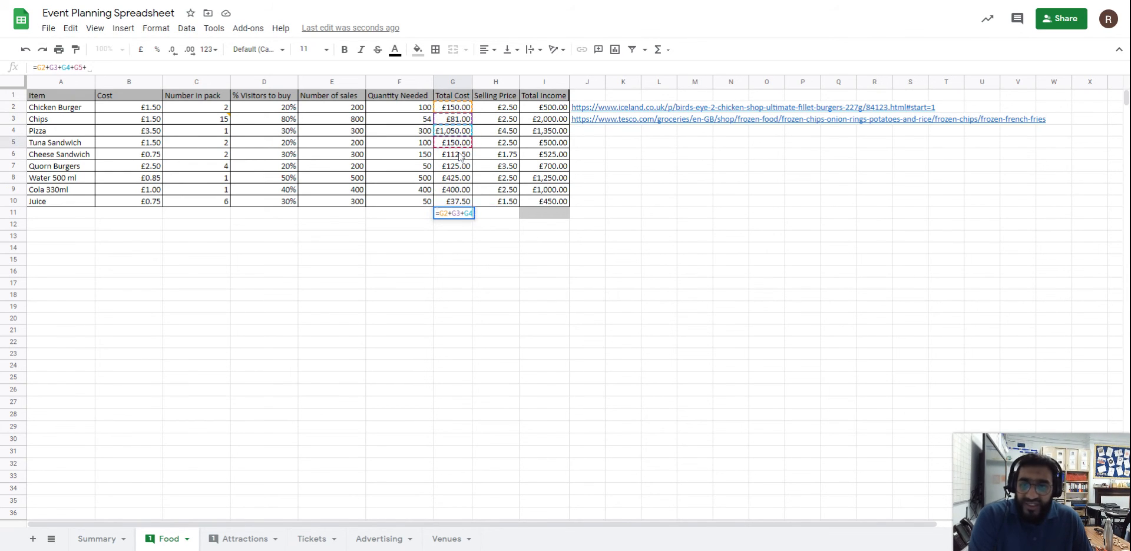
Step: Total the Total Cost column in G11 of the Food sheet with =sum(G2:G10)
text(=)
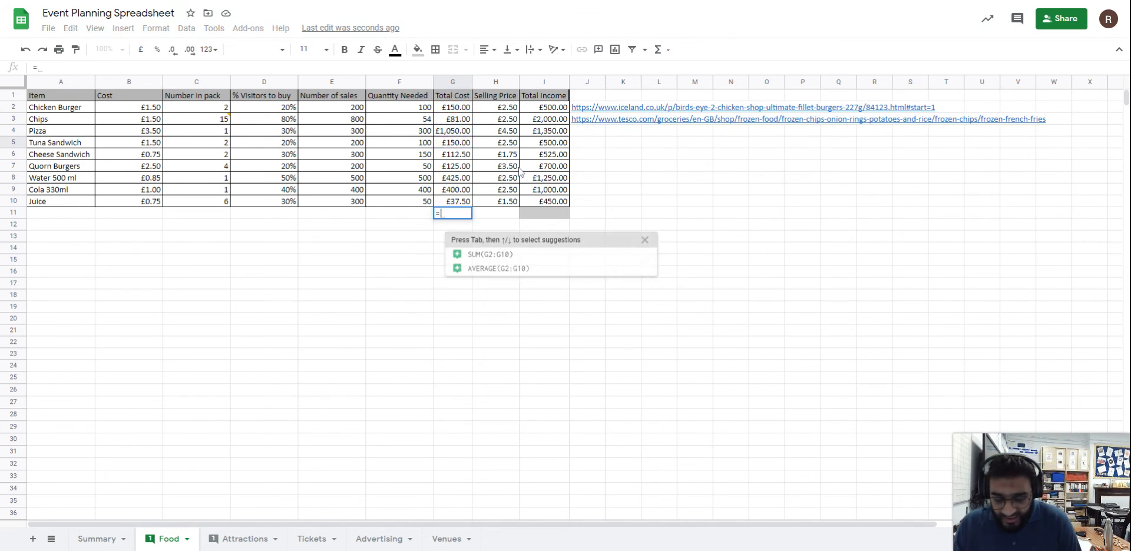
text(sum()
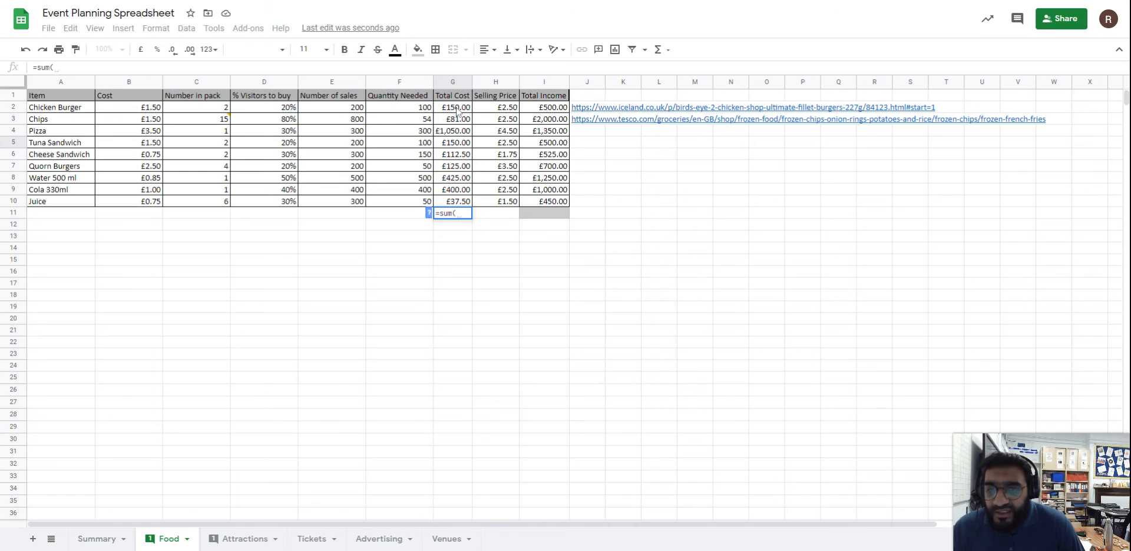
drag(457, 110, 454, 202)
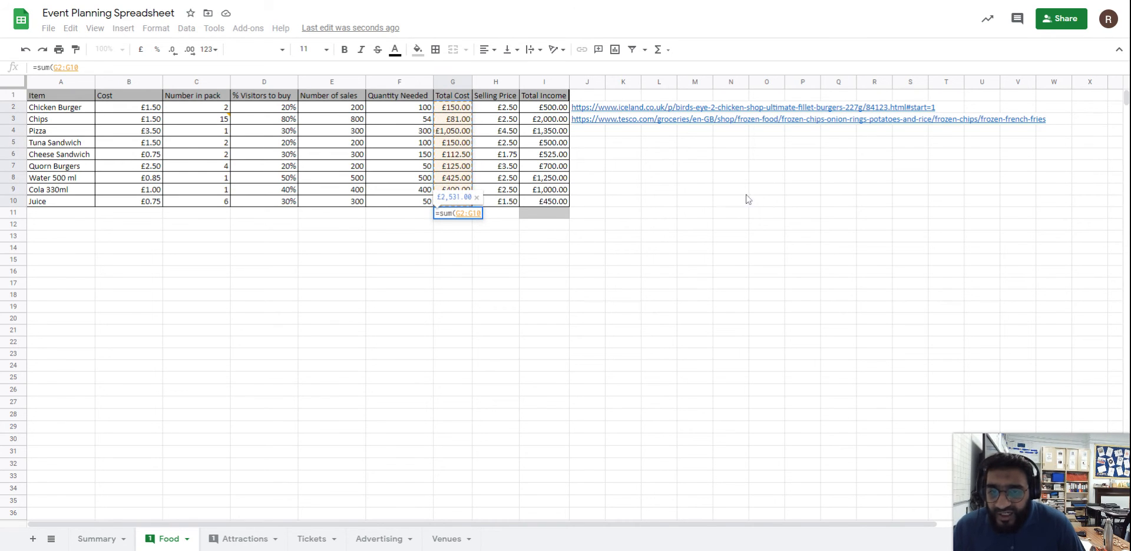
text())
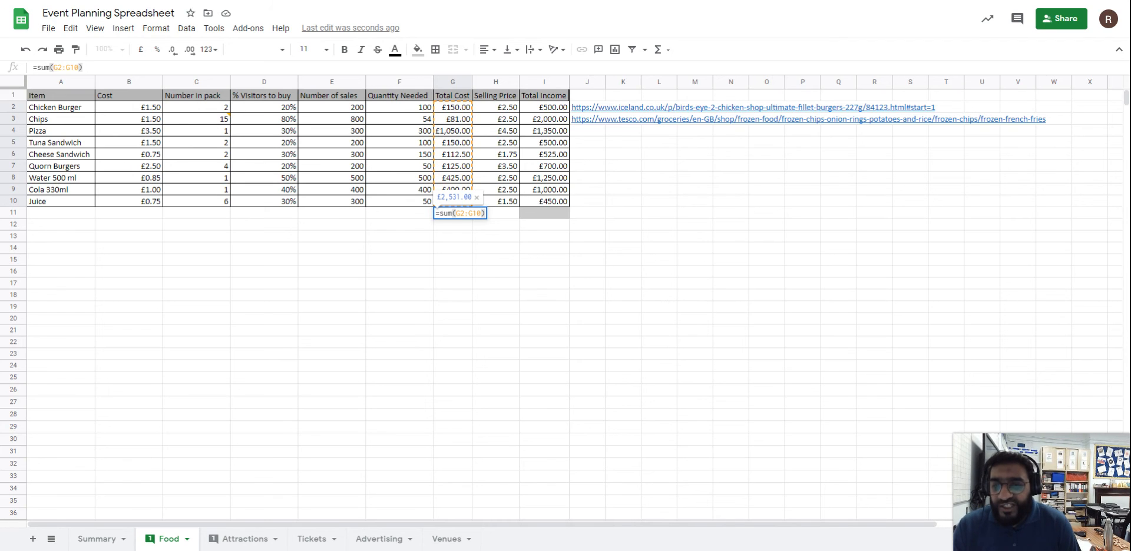
key(Return)
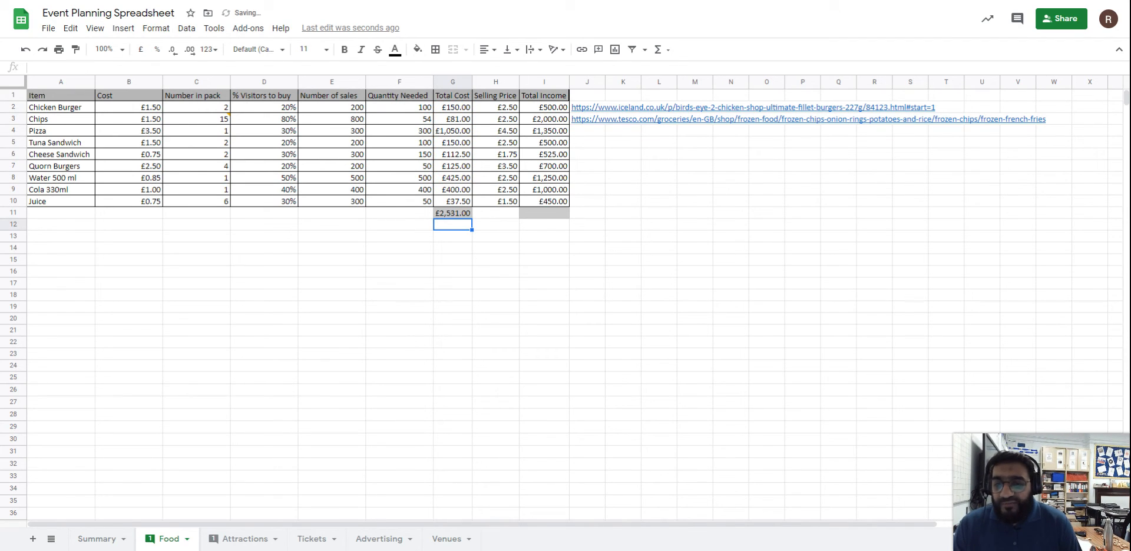
Step: Link the Food and Drink expenditure cell E4 on the Summary sheet to the food cost total with =Food!G11
click(97, 540)
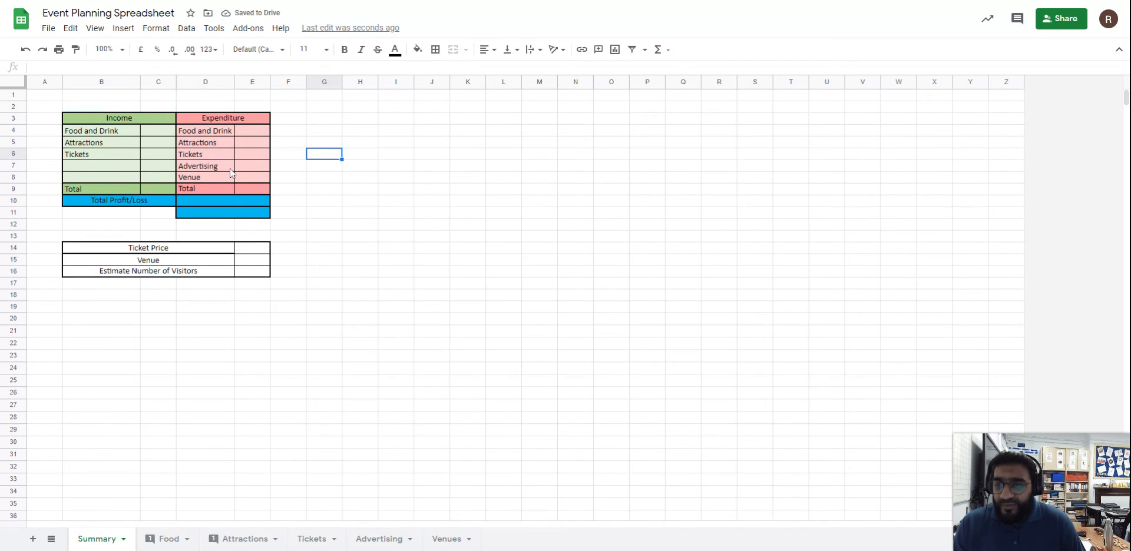
click(249, 135)
text(=)
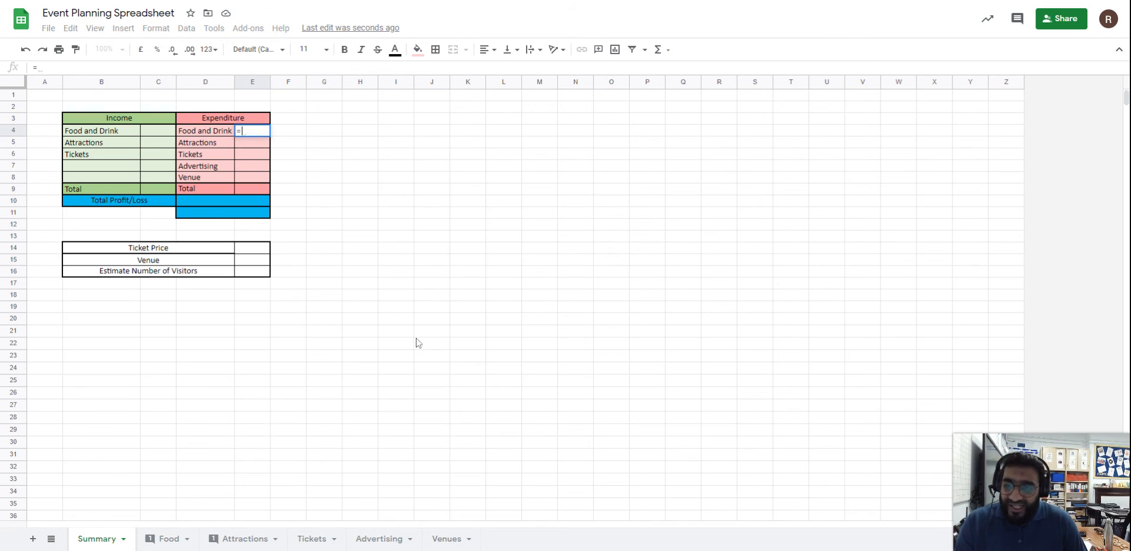
click(169, 539)
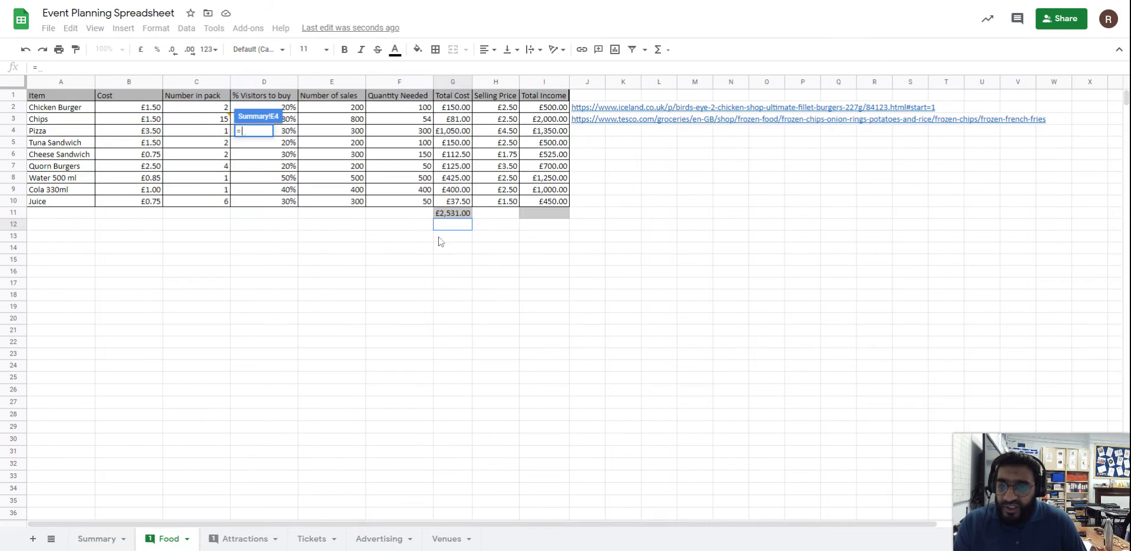
click(465, 214)
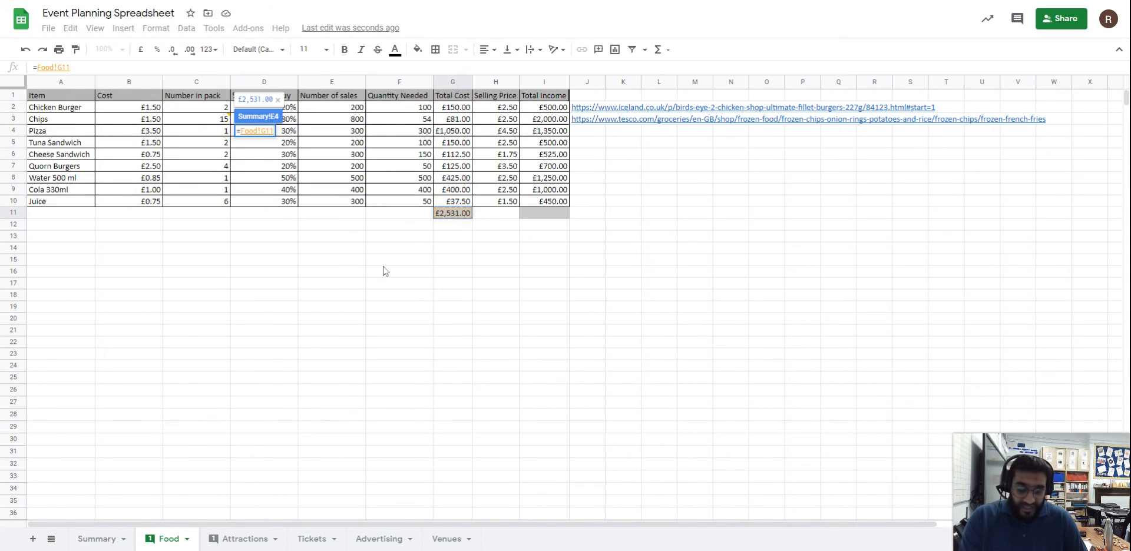
key(Return)
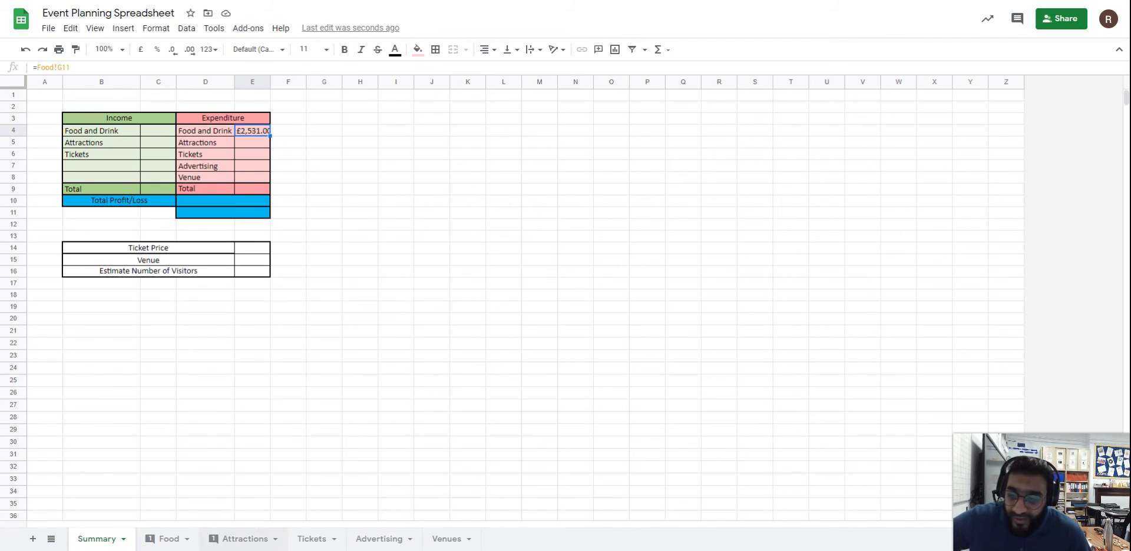
Step: Review the Food, Attractions and Tickets sheets, examining the age group rows from Adults (18+) to Infants (0-5) on Tickets
click(165, 540)
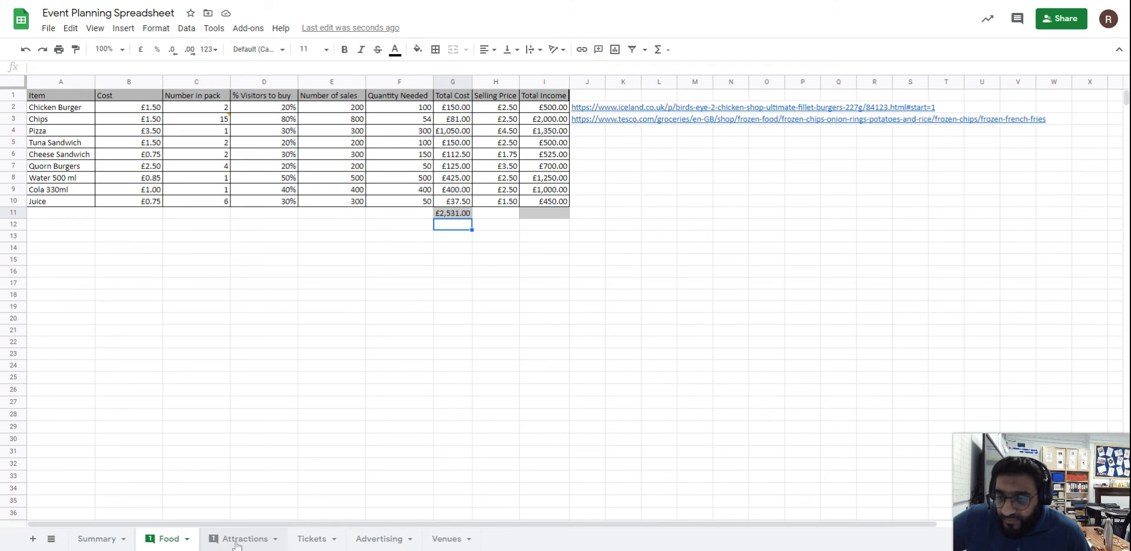
click(235, 545)
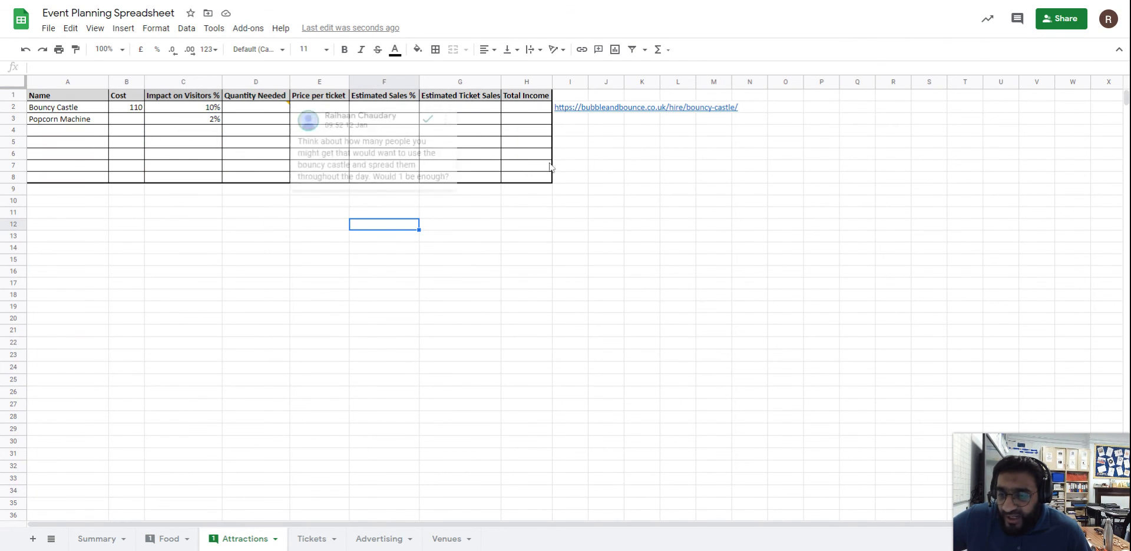
click(312, 539)
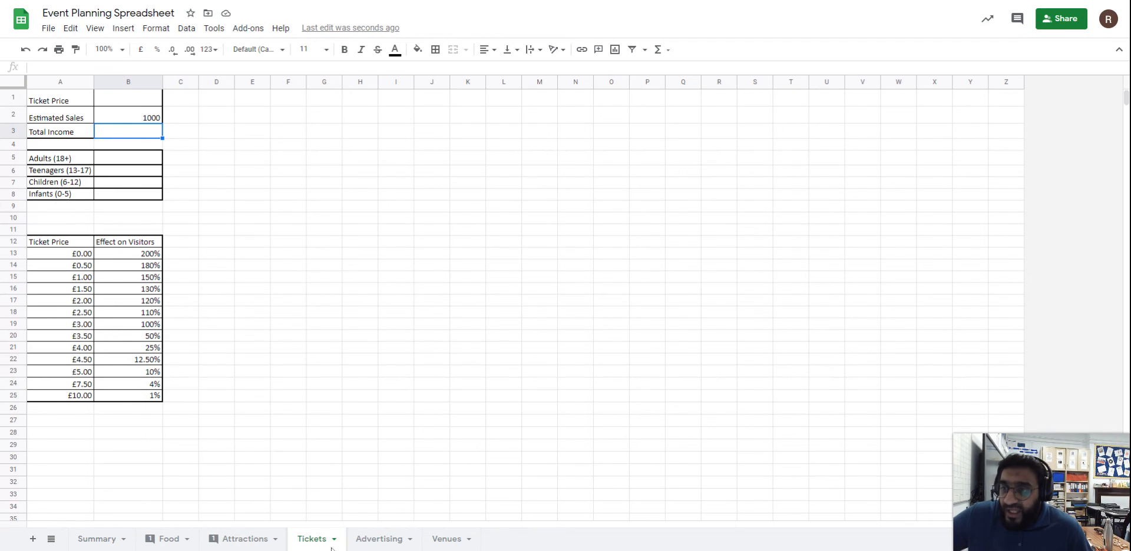
click(134, 164)
click(132, 172)
click(132, 184)
click(131, 197)
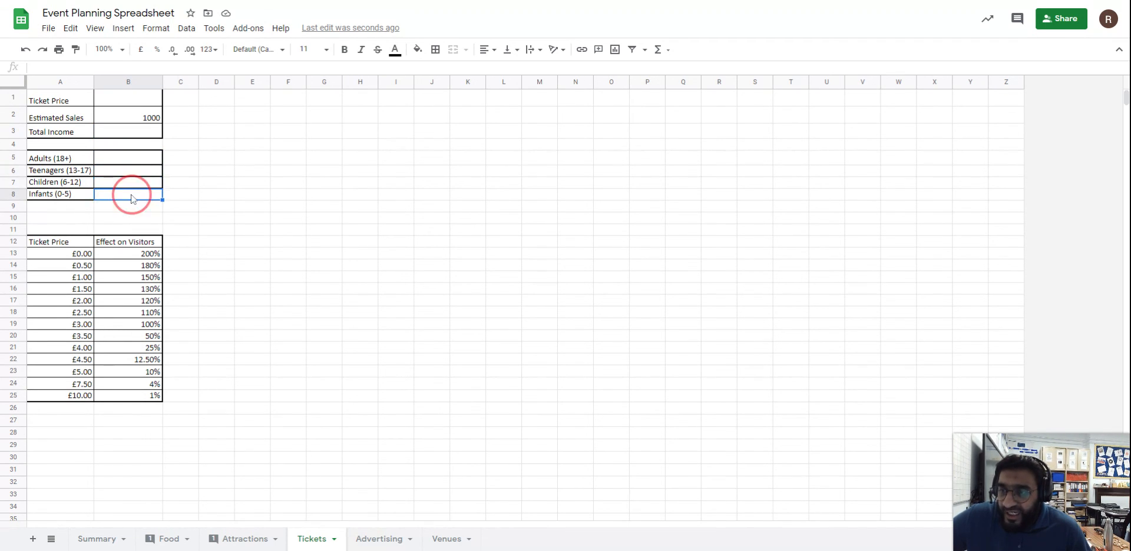
drag(50, 159, 51, 195)
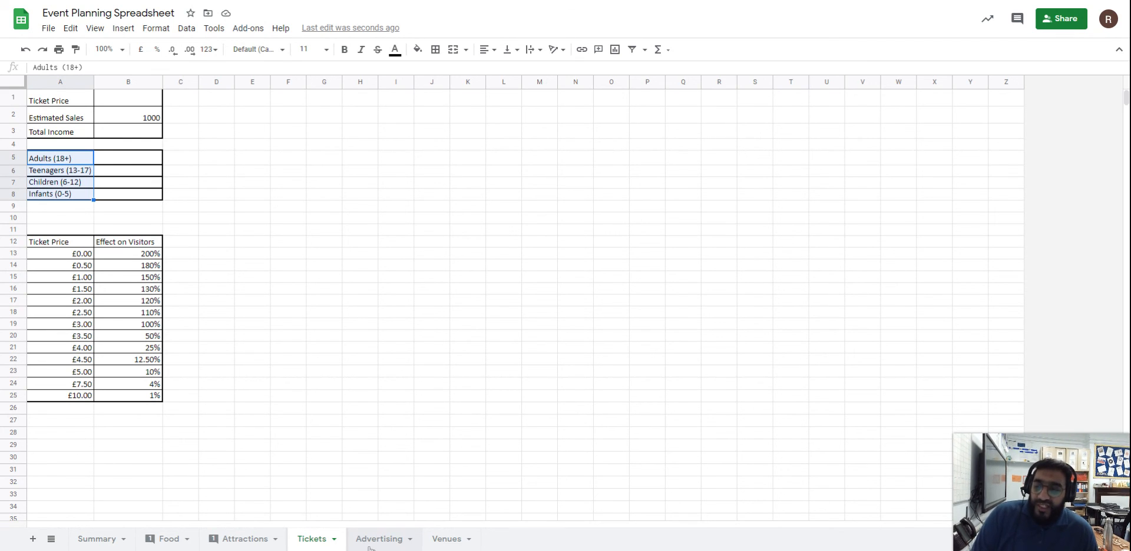
Step: Look through the Food, Attractions, Tickets, Advertising and Venues sheets to compare their tables
click(170, 540)
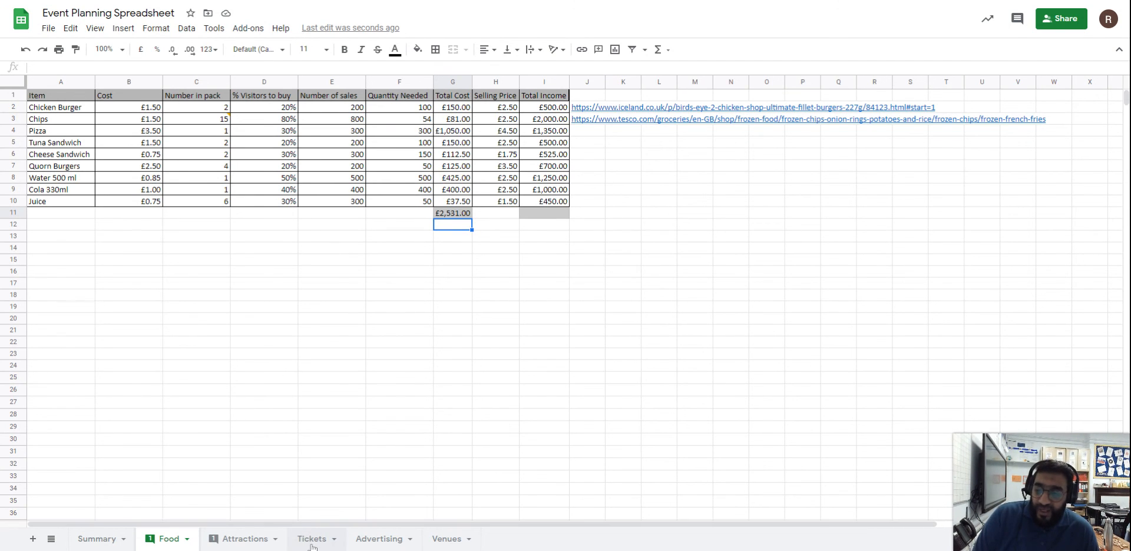
click(251, 541)
click(310, 539)
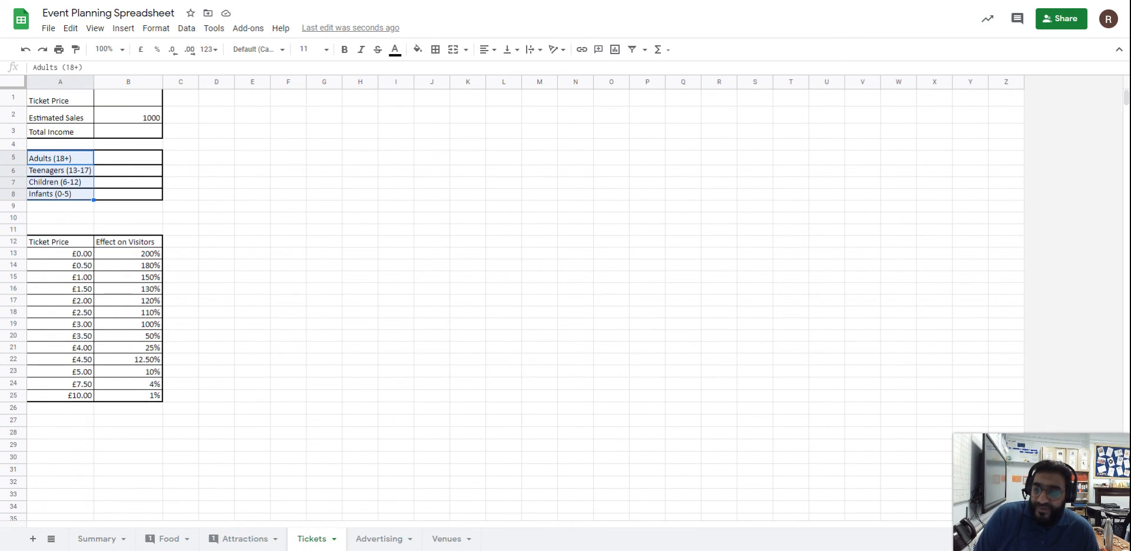
click(386, 540)
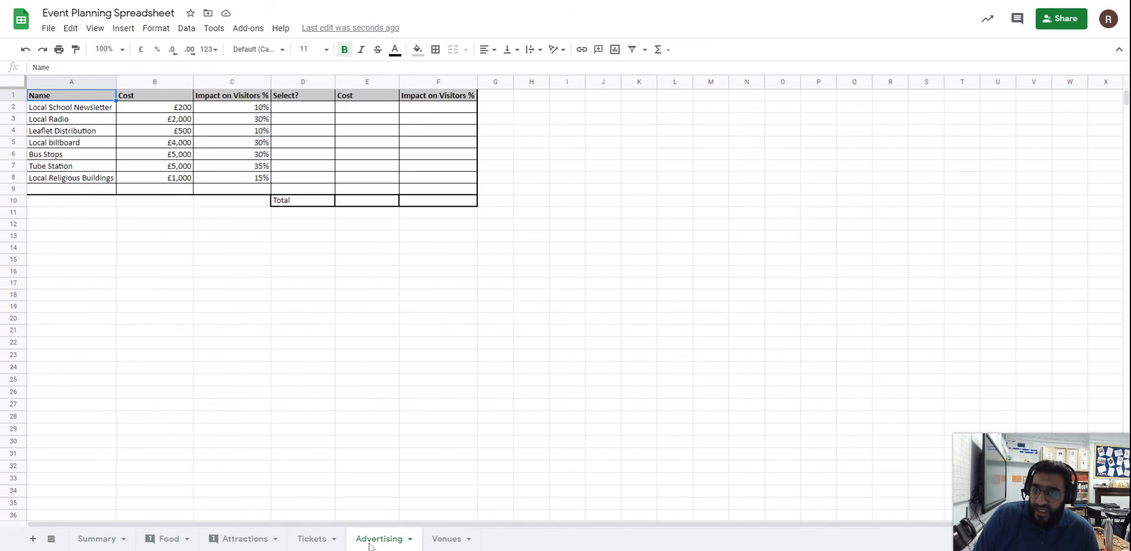
click(323, 542)
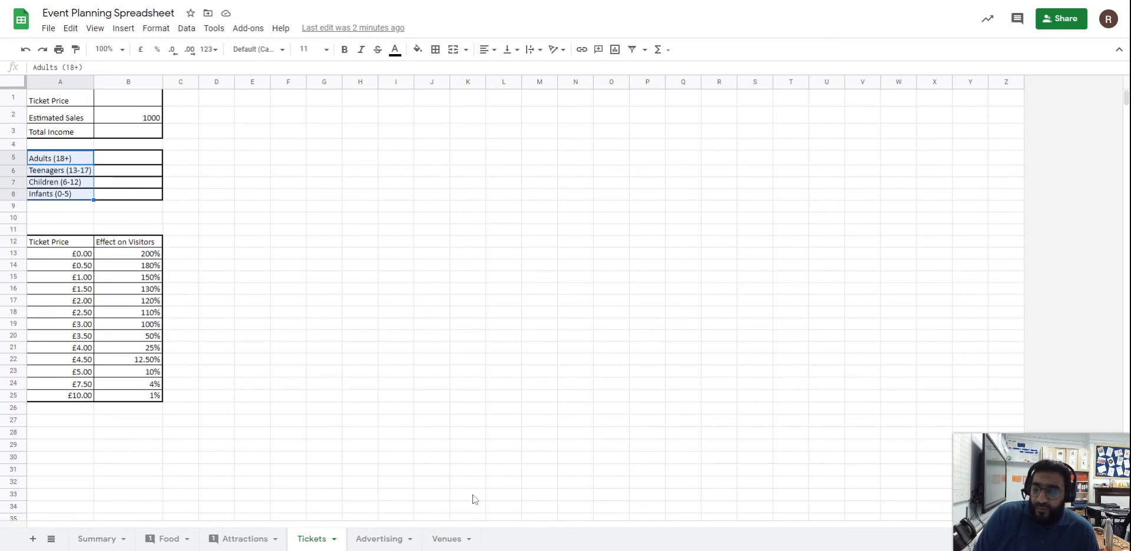
click(460, 547)
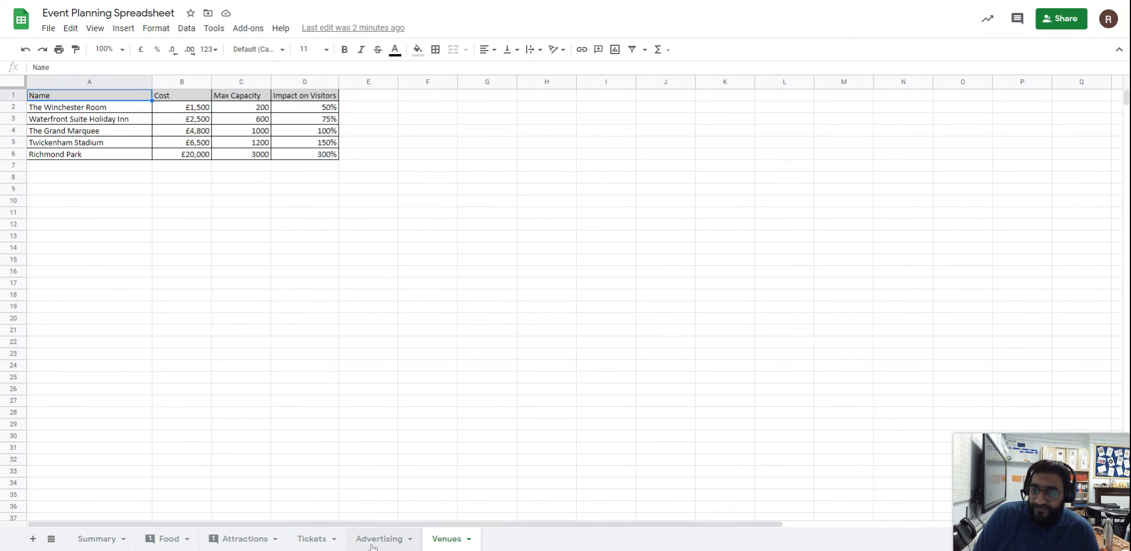